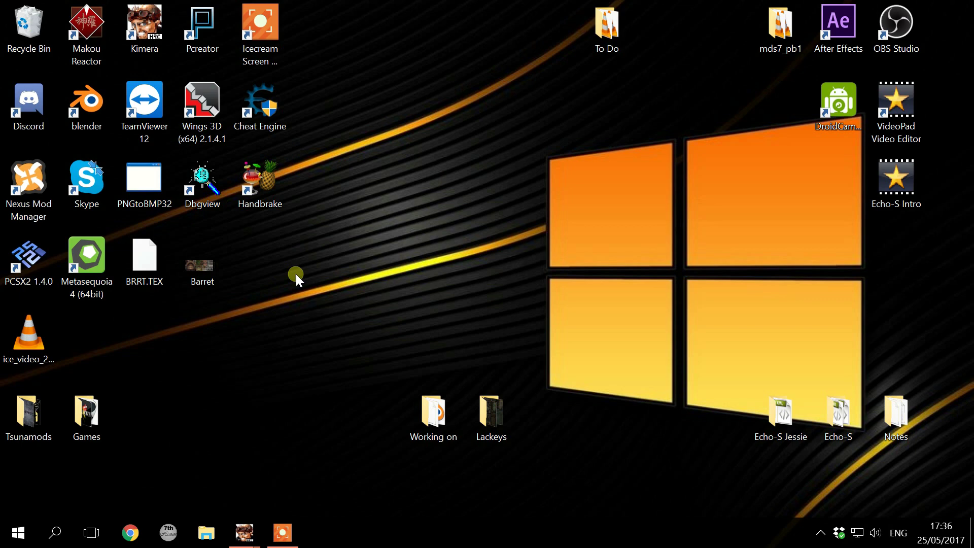
Switch to Chrome and search the web for "gimp normal map plugin"
{"action": "left_click", "coordinate": [130, 538]}
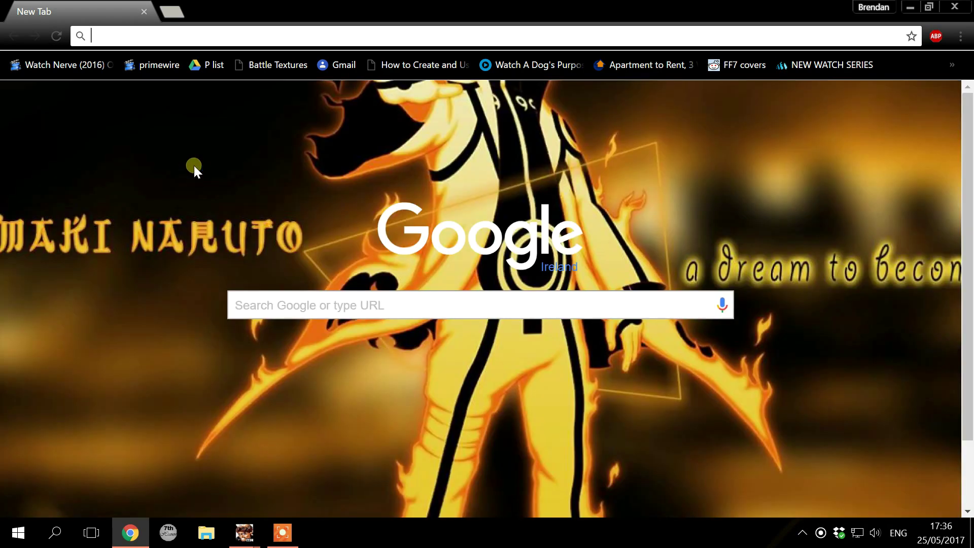
{"action": "type", "text": "gimp n"}
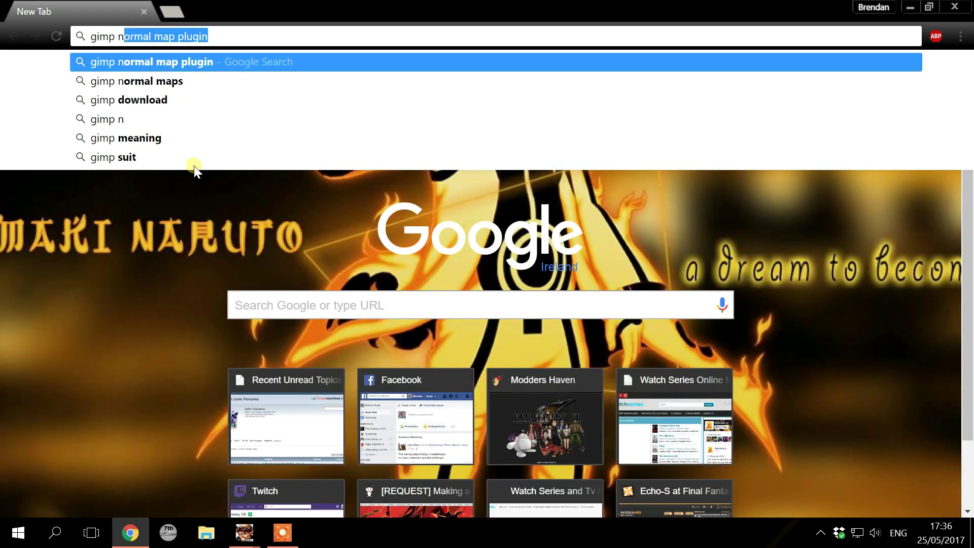
{"action": "type", "text": "ormal map plu"}
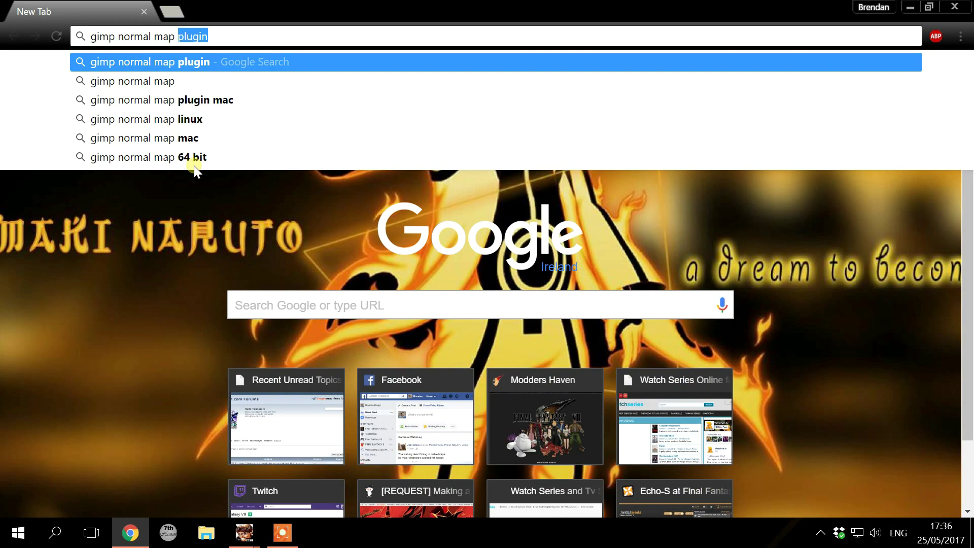
{"action": "type", "text": "g"}
{"action": "key", "text": "Return"}
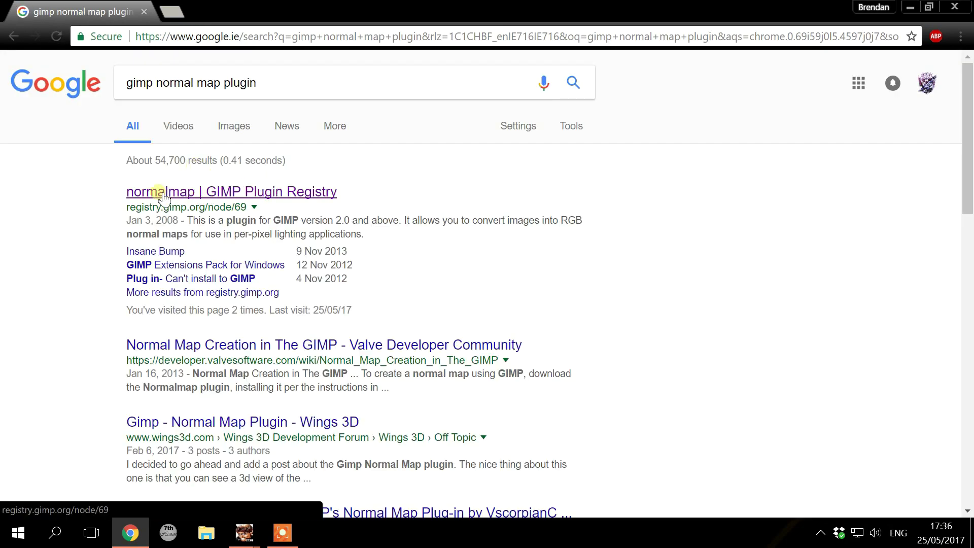
Open the normalmap page of the GIMP Plugin Registry, examine its download attachments, and return to the desktop
{"action": "left_click", "coordinate": [251, 193]}
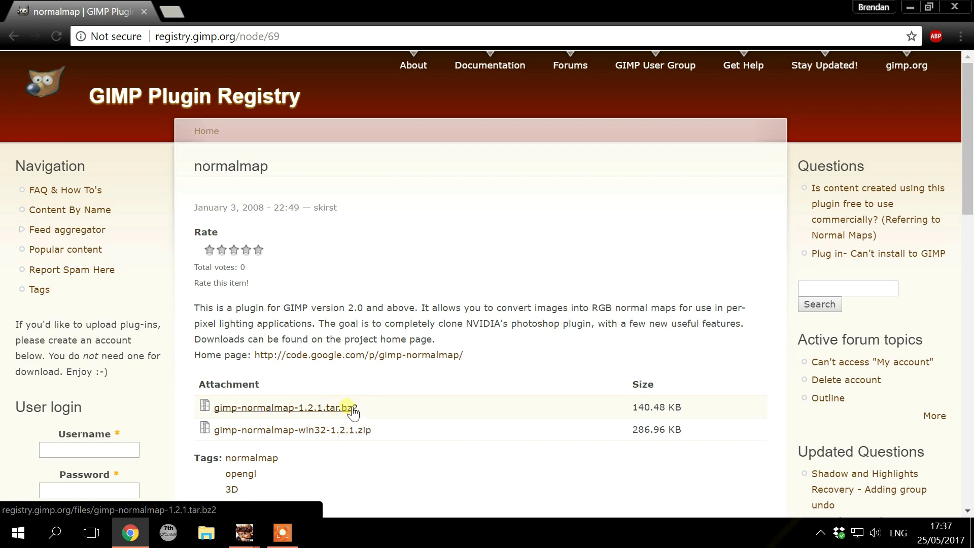
{"action": "scroll", "coordinate": [385, 398], "scroll_direction": "down", "scroll_amount": 2}
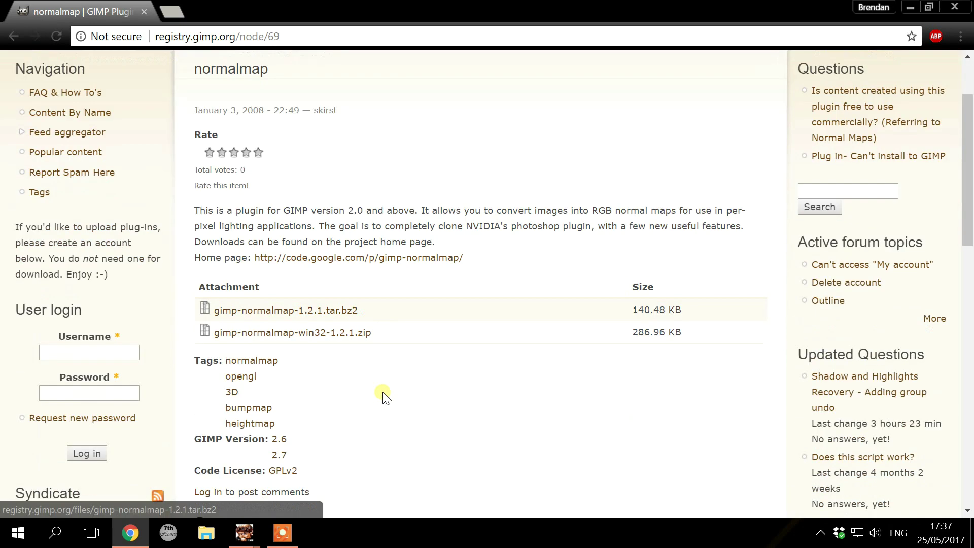
{"action": "scroll", "coordinate": [386, 398], "scroll_direction": "down", "scroll_amount": 3}
{"action": "scroll", "coordinate": [394, 372], "scroll_direction": "up", "scroll_amount": 3}
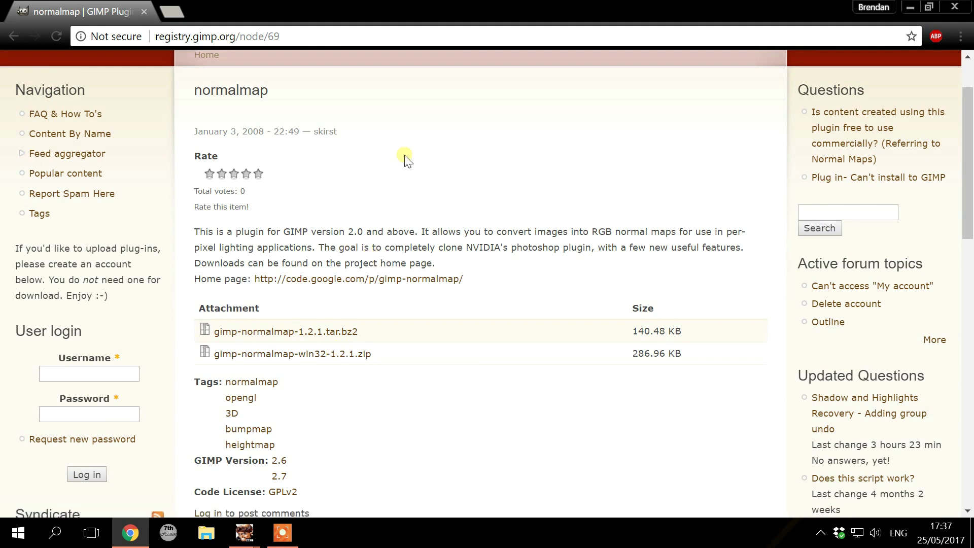
{"action": "key", "text": "super+d"}
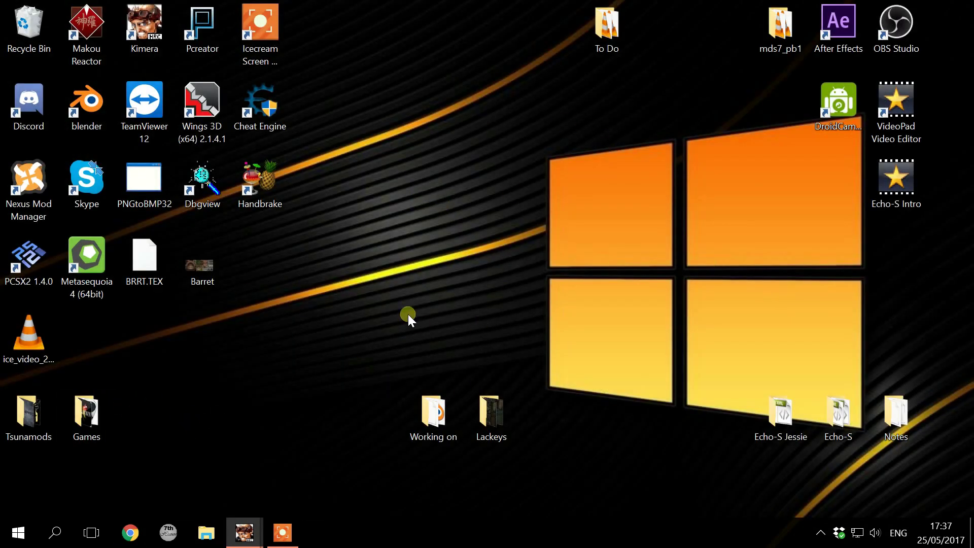
In File Explorer, open the gimp-normalmap-win64-1.2.3 folder in Downloads and examine the plugin files it contains
{"action": "left_click", "coordinate": [207, 533]}
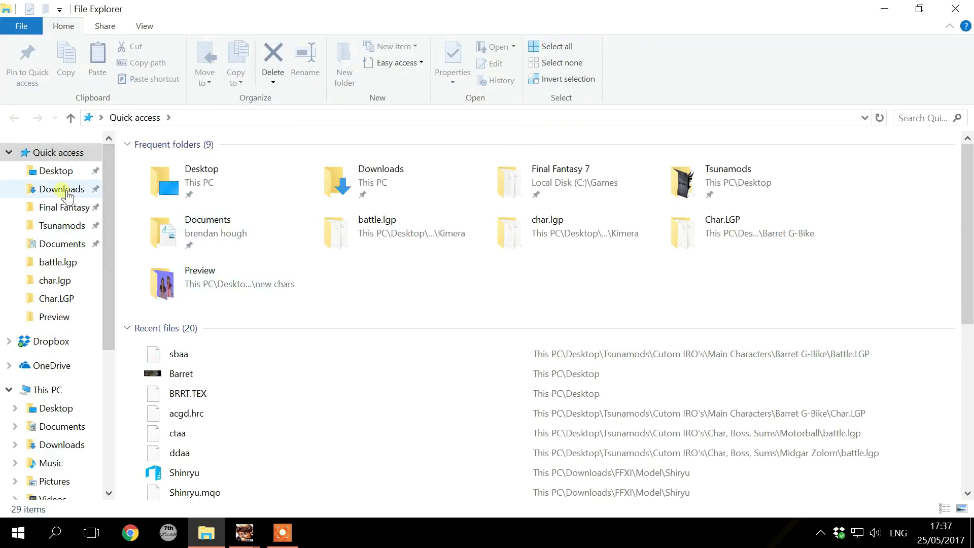
{"action": "left_click", "coordinate": [63, 190]}
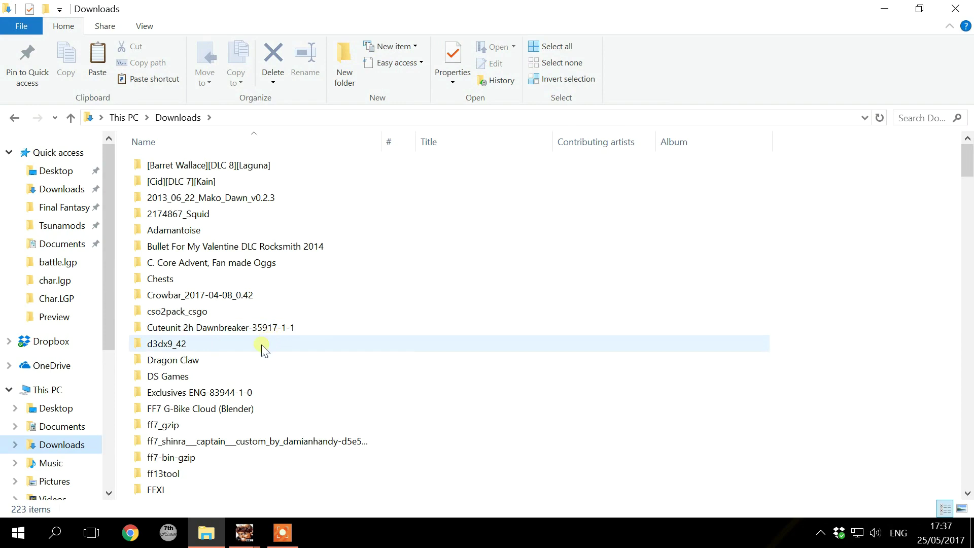
{"action": "scroll", "coordinate": [261, 342], "scroll_direction": "down", "scroll_amount": 4}
{"action": "scroll", "coordinate": [262, 349], "scroll_direction": "down", "scroll_amount": 1}
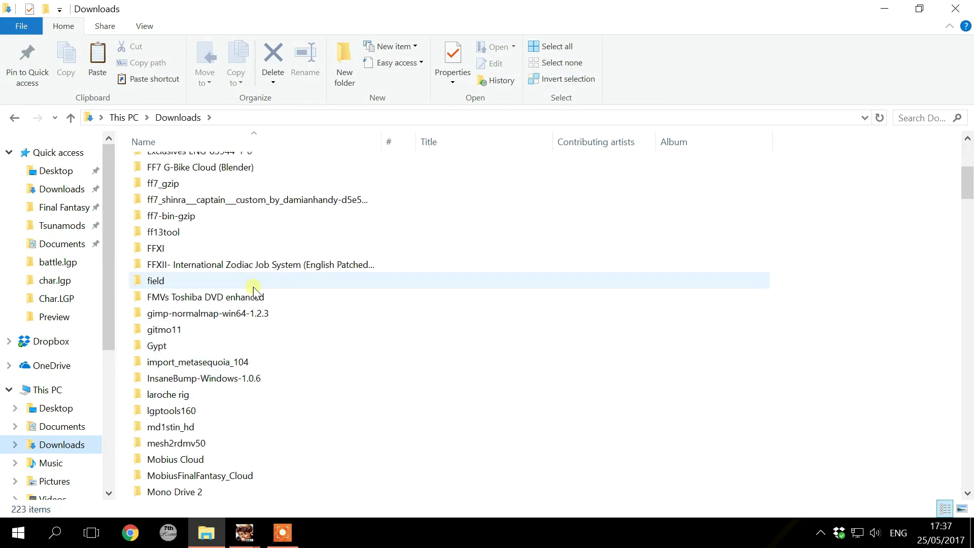
{"action": "scroll", "coordinate": [251, 284], "scroll_direction": "down", "scroll_amount": 1}
{"action": "scroll", "coordinate": [251, 305], "scroll_direction": "down", "scroll_amount": 5}
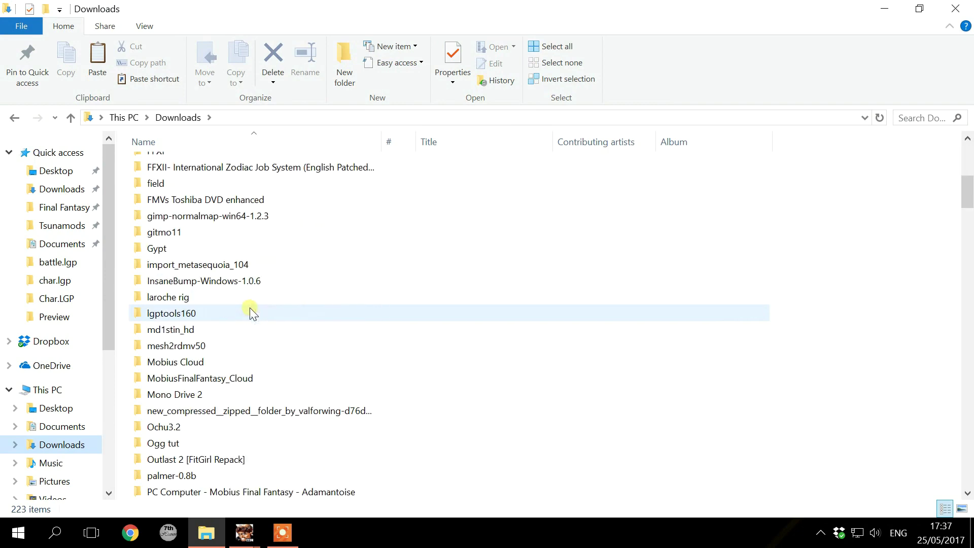
{"action": "scroll", "coordinate": [251, 311], "scroll_direction": "down", "scroll_amount": 1}
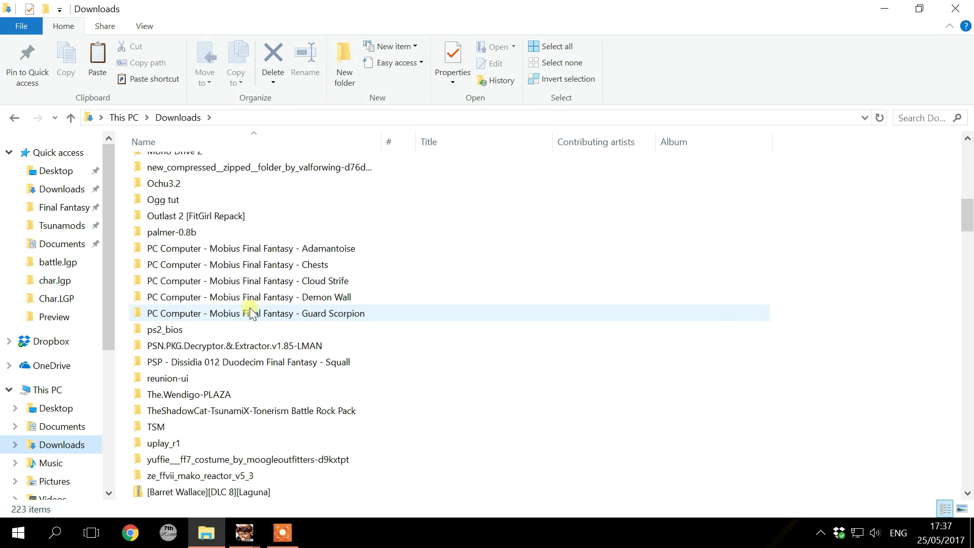
{"action": "scroll", "coordinate": [251, 311], "scroll_direction": "up", "scroll_amount": 5}
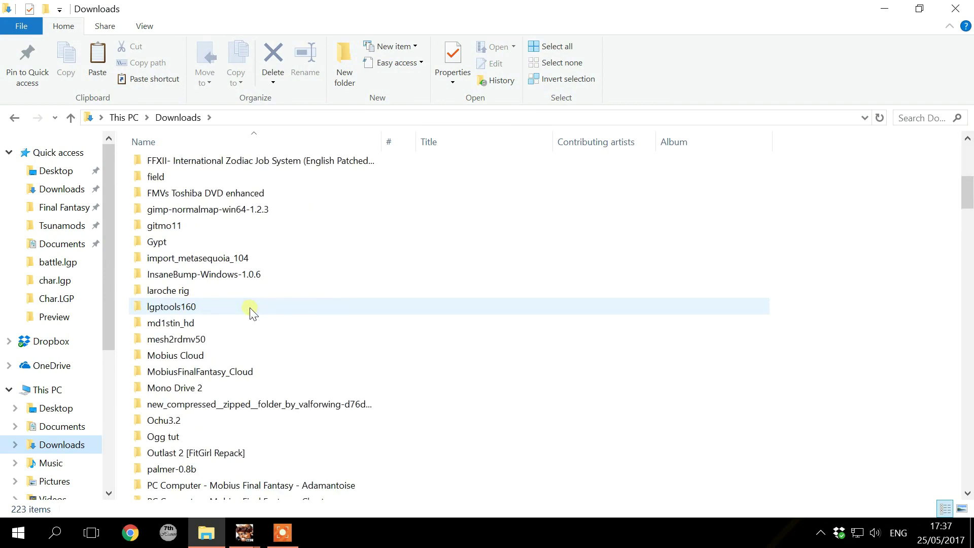
{"action": "scroll", "coordinate": [253, 313], "scroll_direction": "up", "scroll_amount": 1}
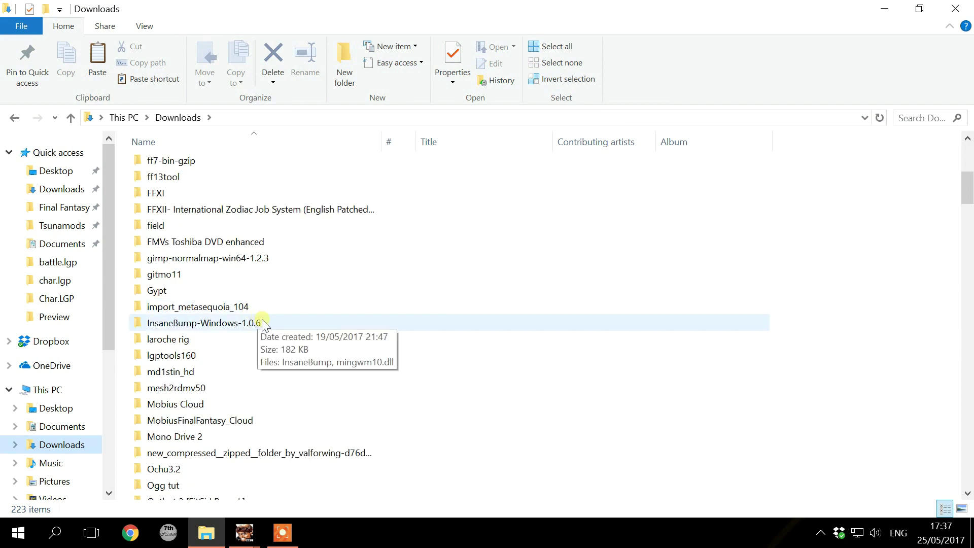
{"action": "double_click", "coordinate": [242, 273]}
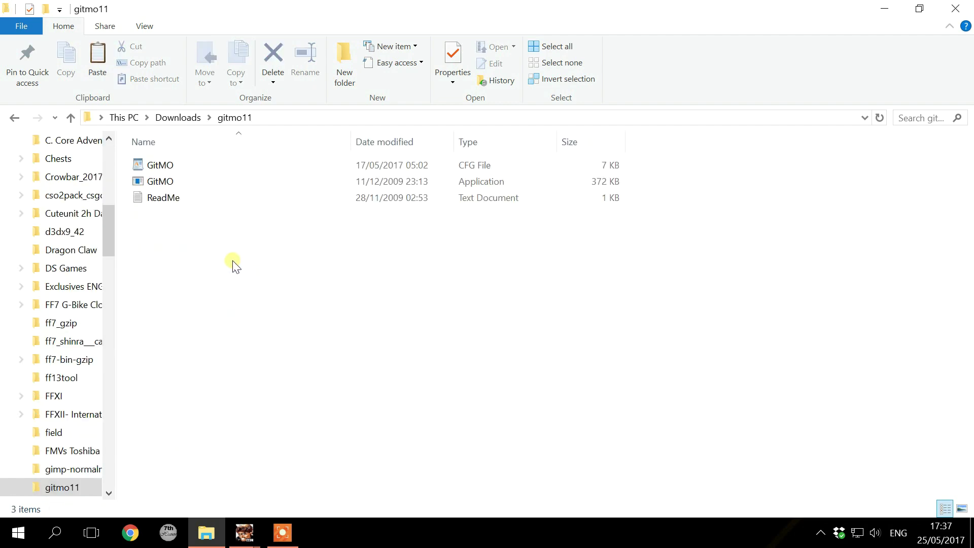
{"action": "key", "text": "alt+Left"}
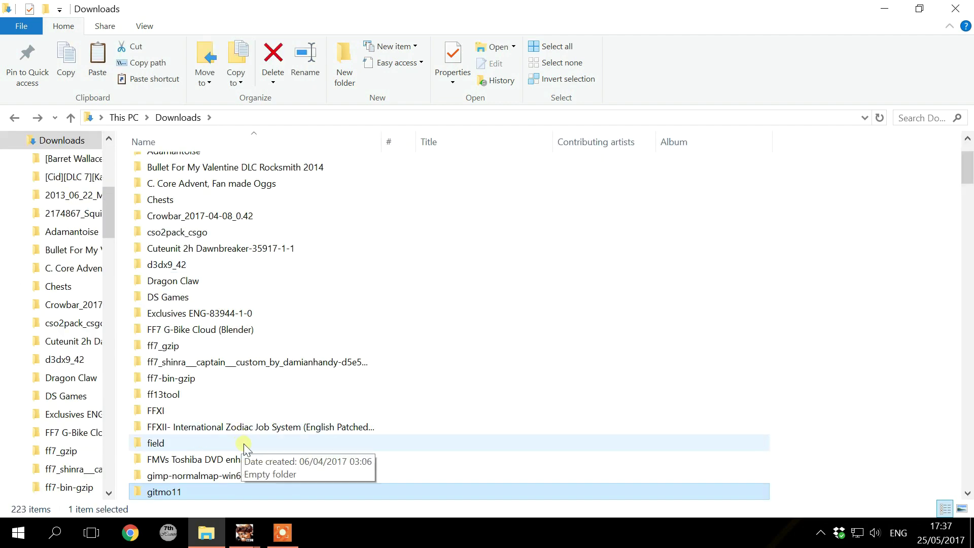
{"action": "double_click", "coordinate": [282, 473]}
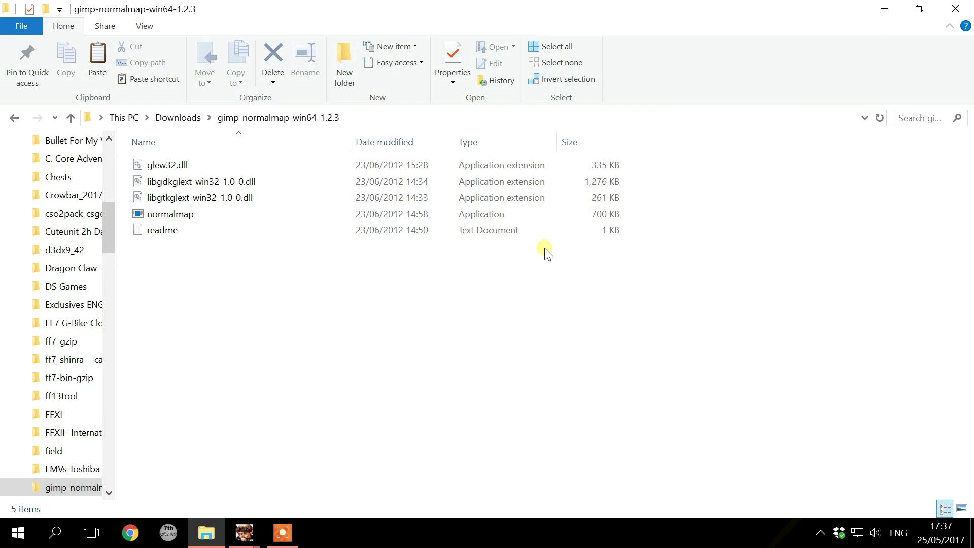
{"action": "left_click_drag", "start_coordinate": [642, 304], "coordinate": [430, 145]}
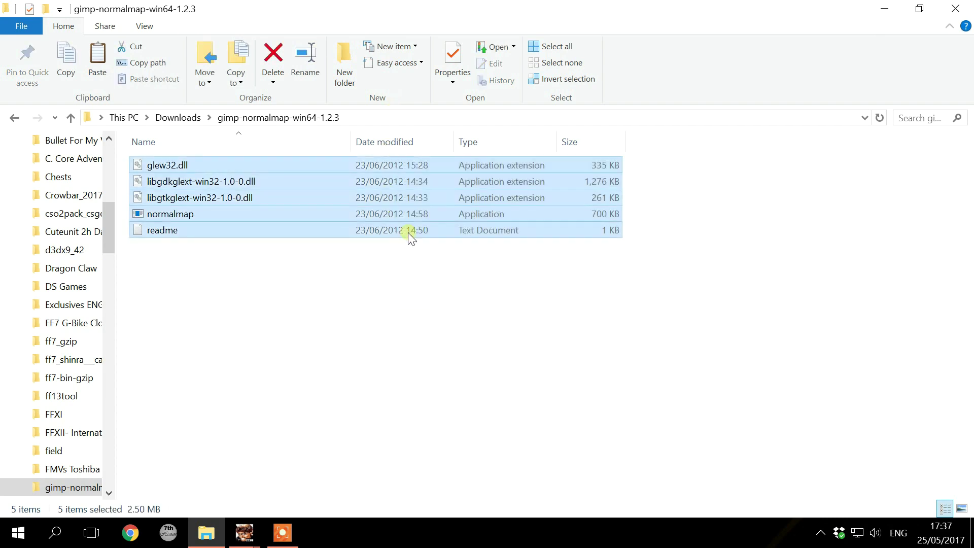
{"action": "left_click", "coordinate": [430, 275]}
Go to the GIMP plug-ins folder at C:\Program Files\GIMP 2\lib\gimp\2.0\plug-ins
{"action": "scroll", "coordinate": [50, 214], "scroll_direction": "up", "scroll_amount": 5}
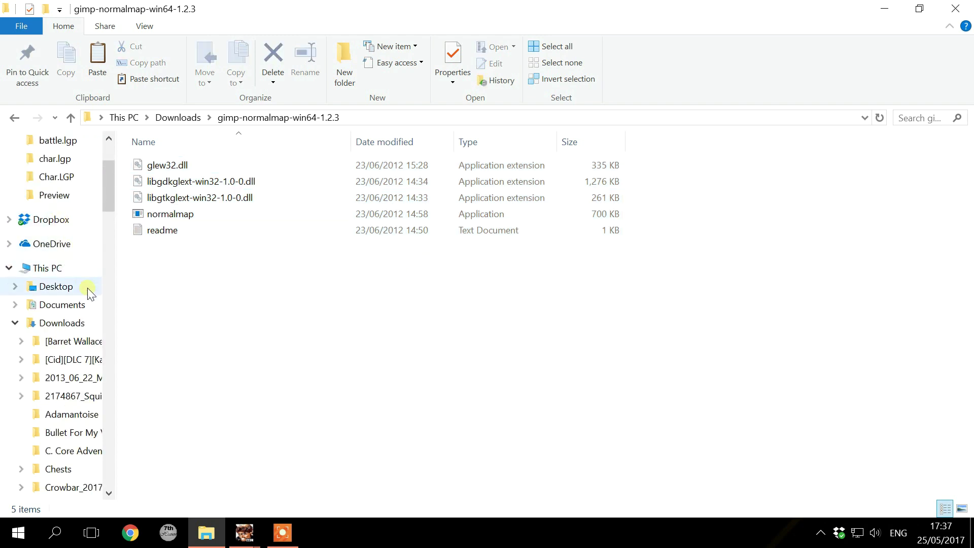
{"action": "left_click", "coordinate": [54, 270]}
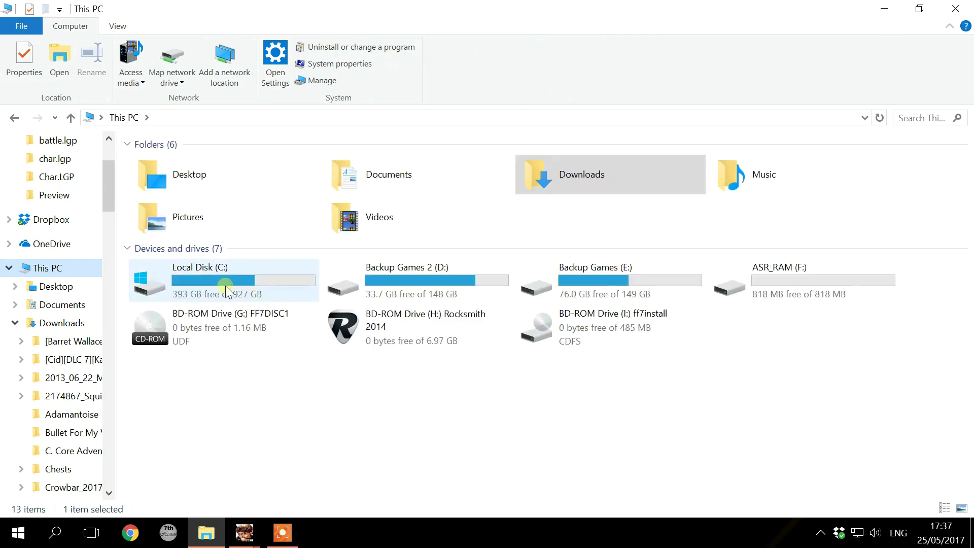
{"action": "double_click", "coordinate": [226, 292]}
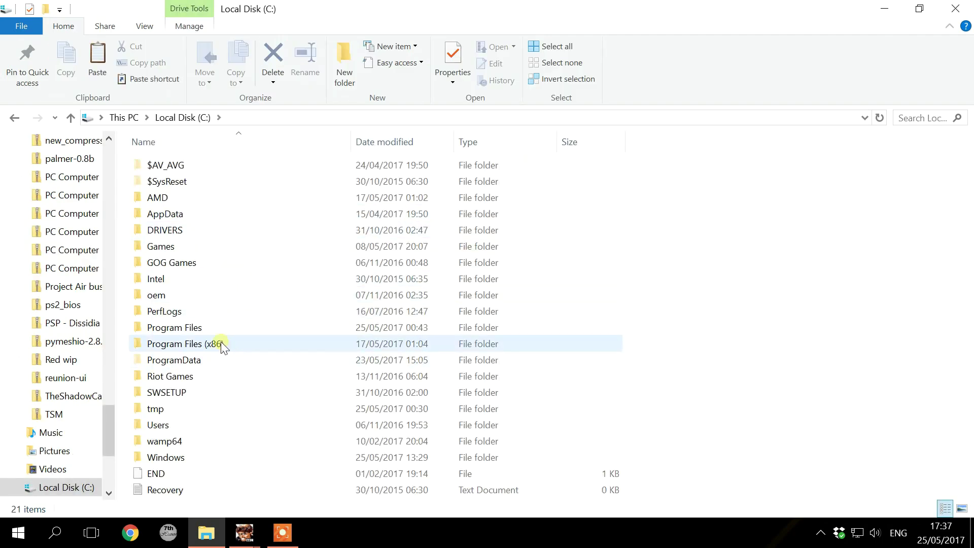
{"action": "double_click", "coordinate": [211, 327]}
{"action": "left_click", "coordinate": [180, 317]}
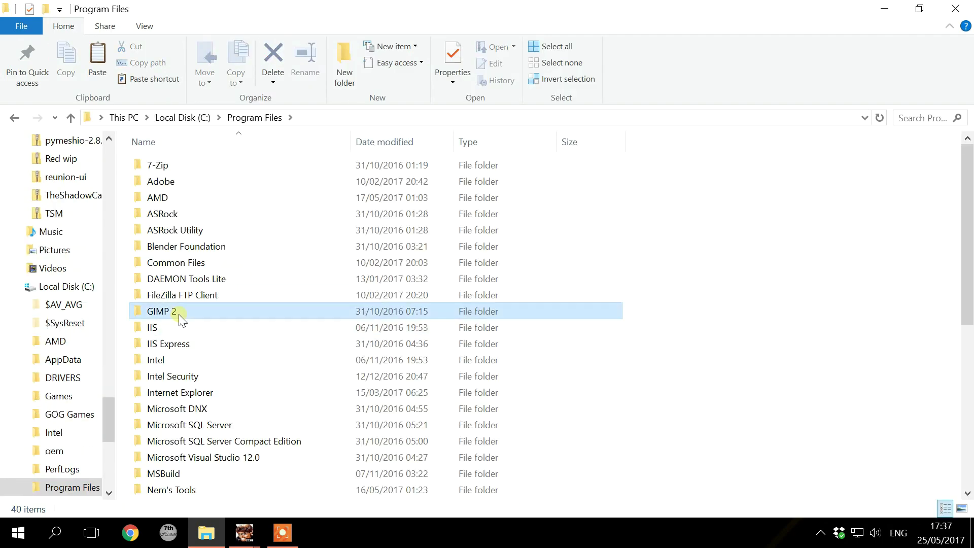
{"action": "double_click", "coordinate": [180, 317]}
{"action": "double_click", "coordinate": [175, 218]}
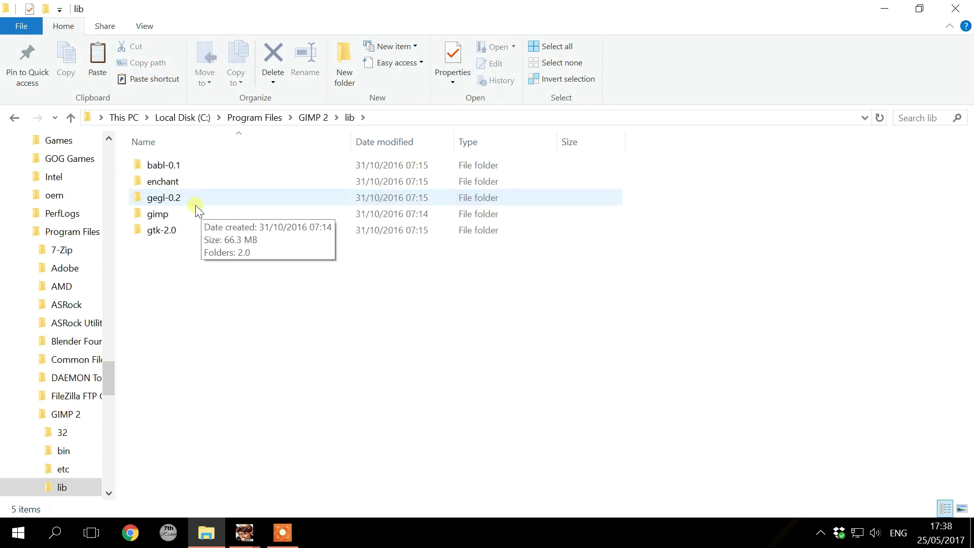
{"action": "double_click", "coordinate": [189, 216]}
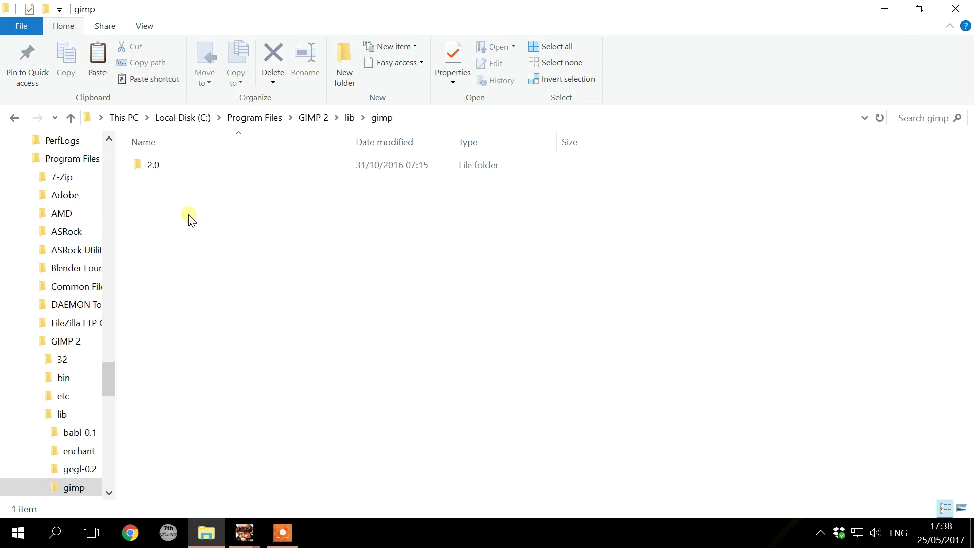
{"action": "double_click", "coordinate": [173, 172]}
{"action": "double_click", "coordinate": [221, 211]}
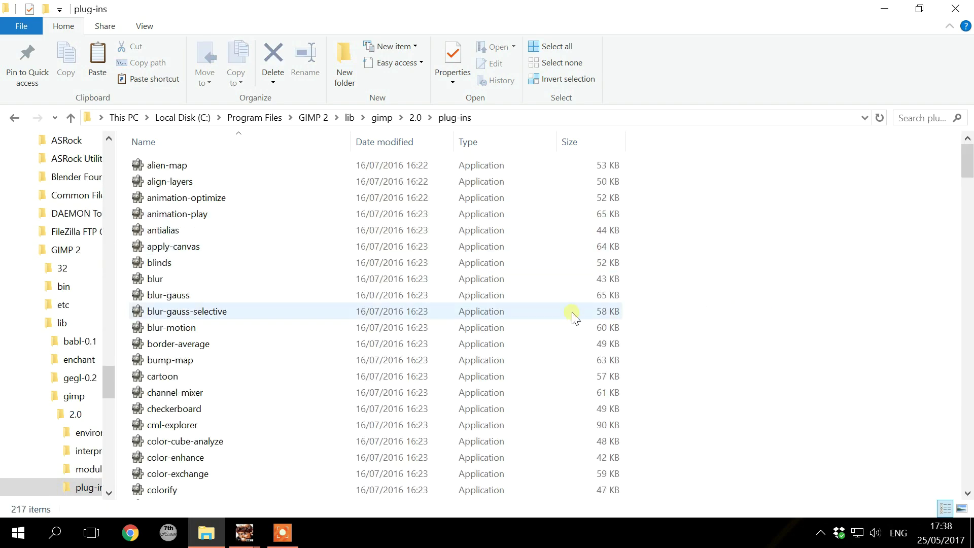
Locate the normalmap application in the plug-ins folder and close the File Explorer window
{"action": "key", "text": "n"}
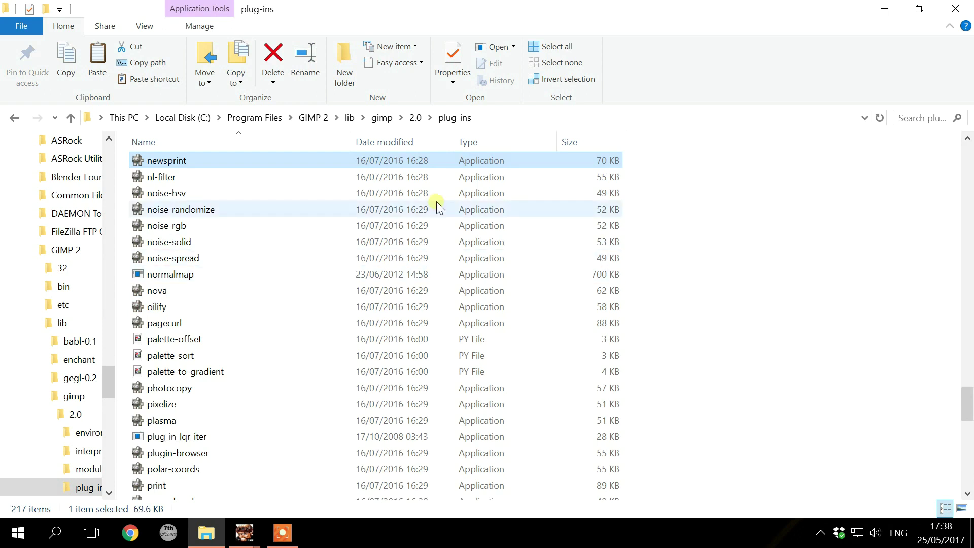
{"action": "left_click", "coordinate": [330, 275]}
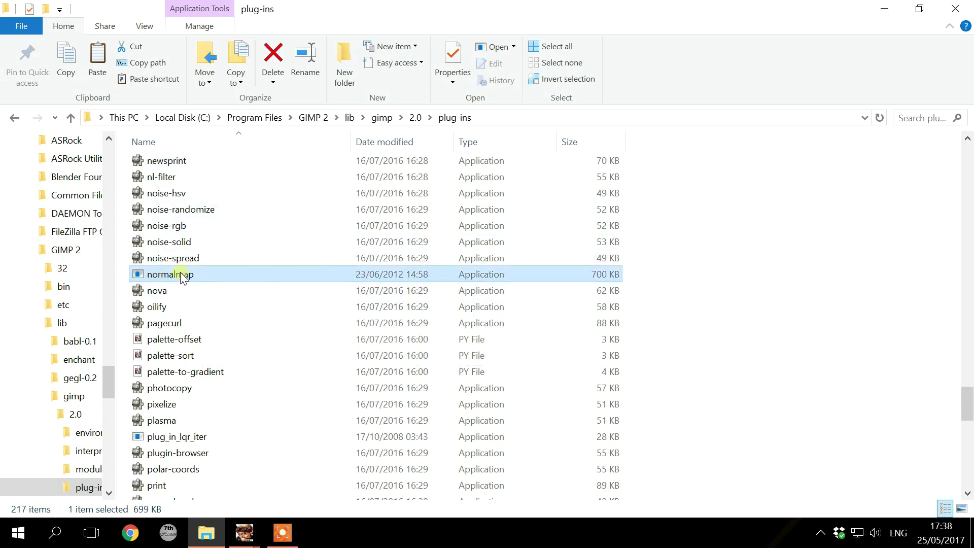
{"action": "left_click", "coordinate": [704, 275]}
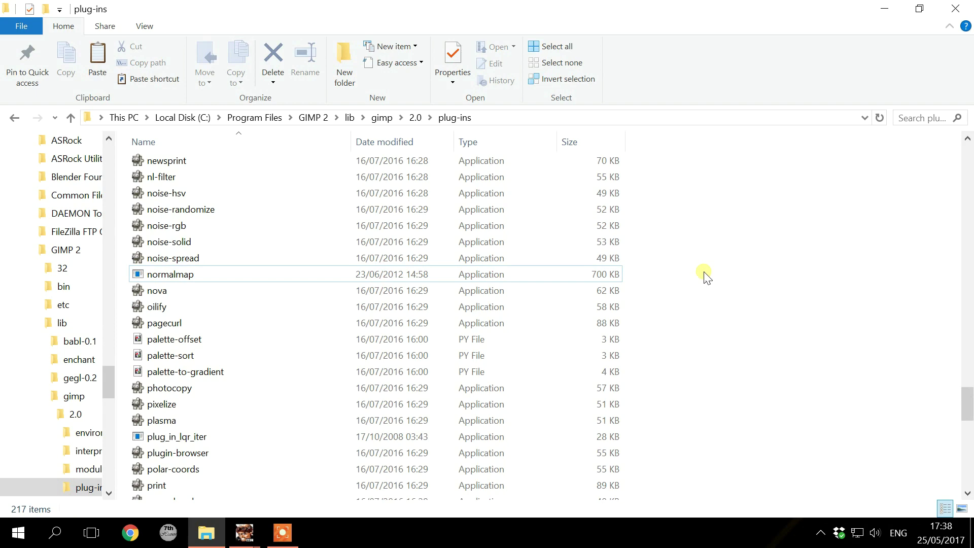
{"action": "left_click", "coordinate": [955, 8]}
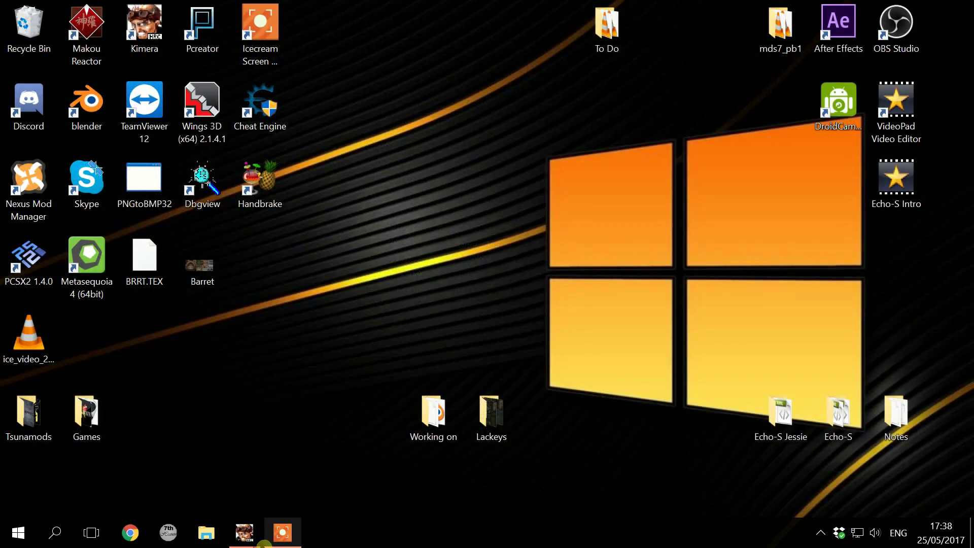
Switch to Kimera and bring up both Barret model windows side by side to compare them
{"action": "mouse_move", "coordinate": [248, 542]}
{"action": "left_click", "coordinate": [198, 472]}
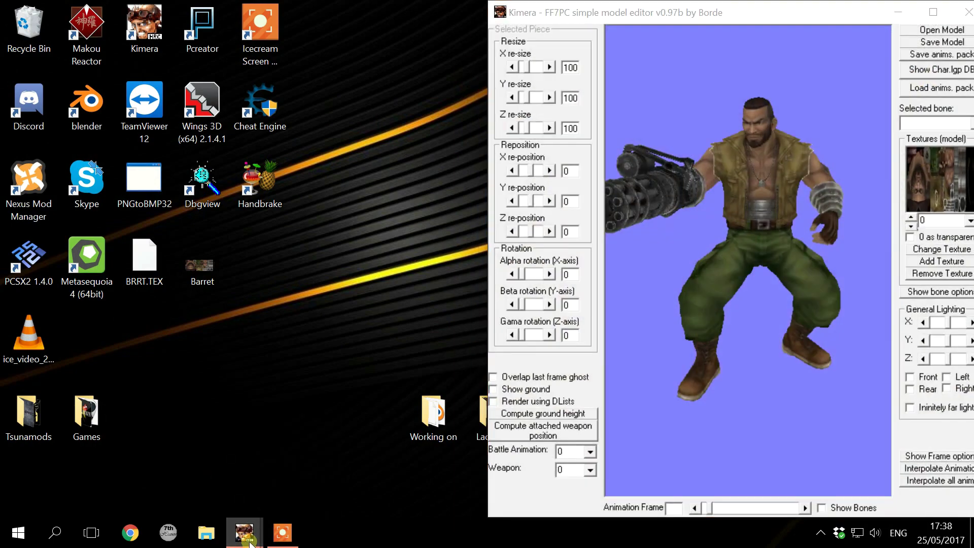
{"action": "left_click", "coordinate": [245, 532]}
{"action": "left_click", "coordinate": [275, 488]}
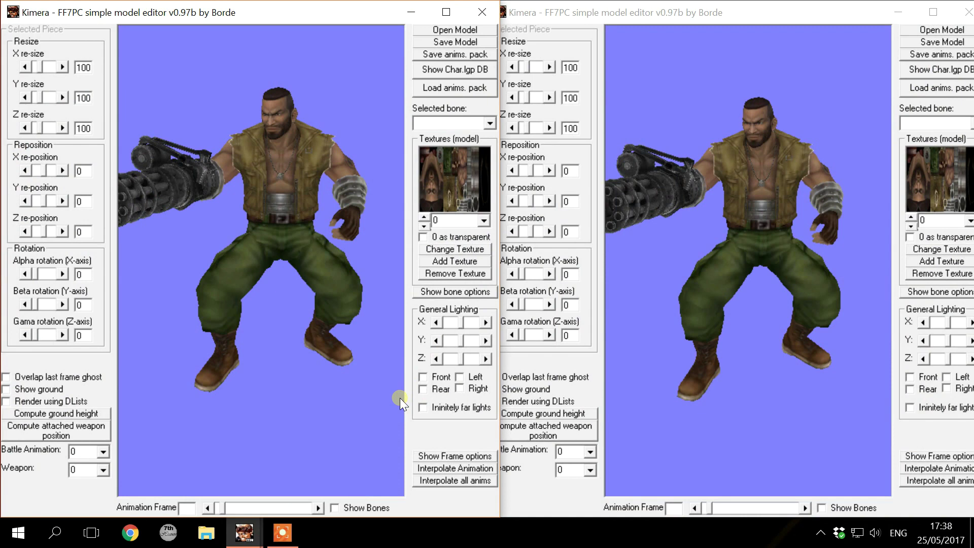
Show the desktop and open the Barret image with GNU Image Manipulation Program
{"action": "left_click", "coordinate": [972, 533]}
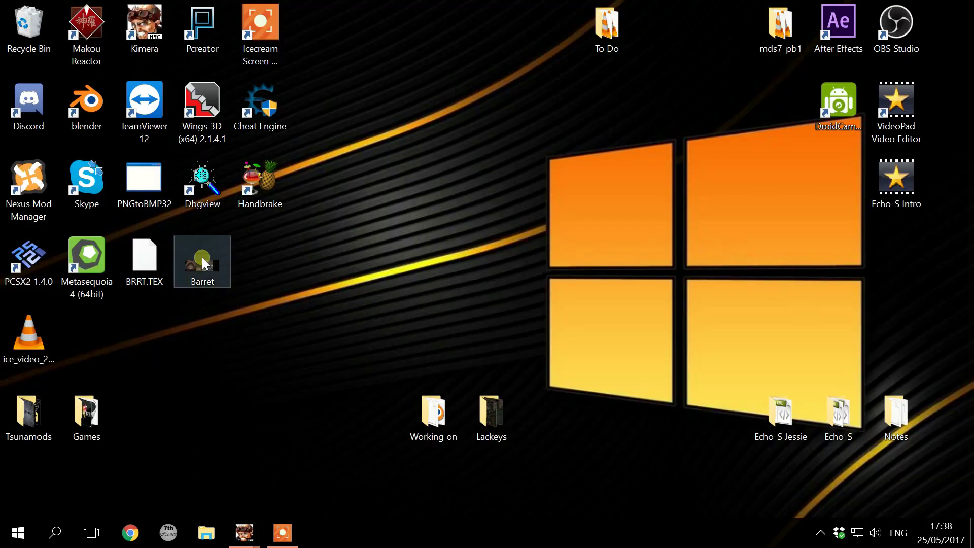
{"action": "right_click", "coordinate": [202, 263]}
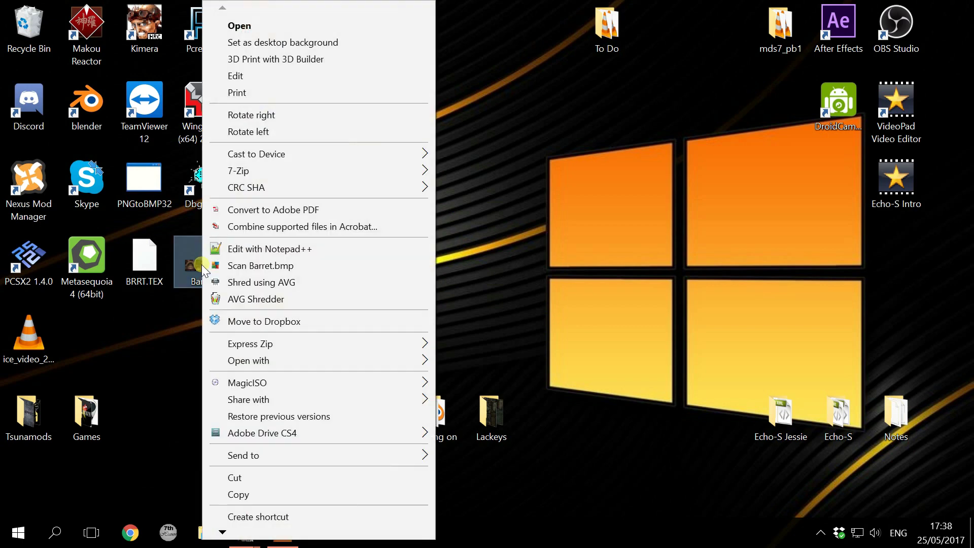
{"action": "mouse_move", "coordinate": [384, 367]}
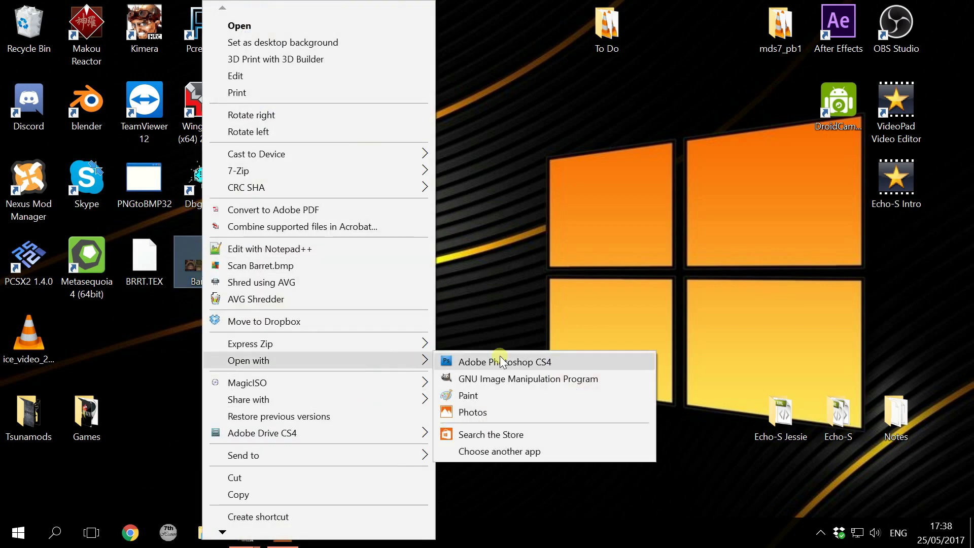
{"action": "left_click", "coordinate": [519, 378]}
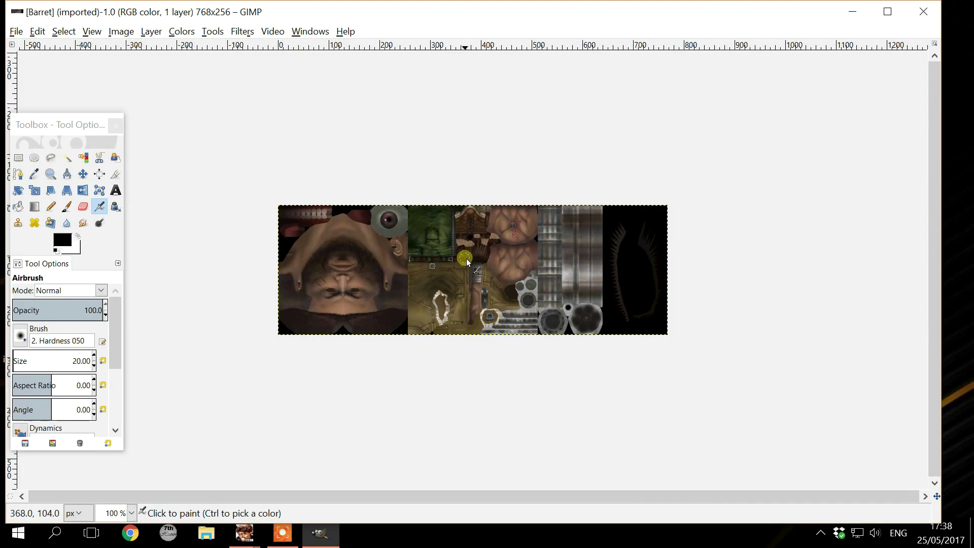
Desaturate the Barret texture using Luminosity as the shade of gray
{"action": "scroll", "coordinate": [476, 265], "scroll_direction": "up", "scroll_amount": 2, "text": "ctrl"}
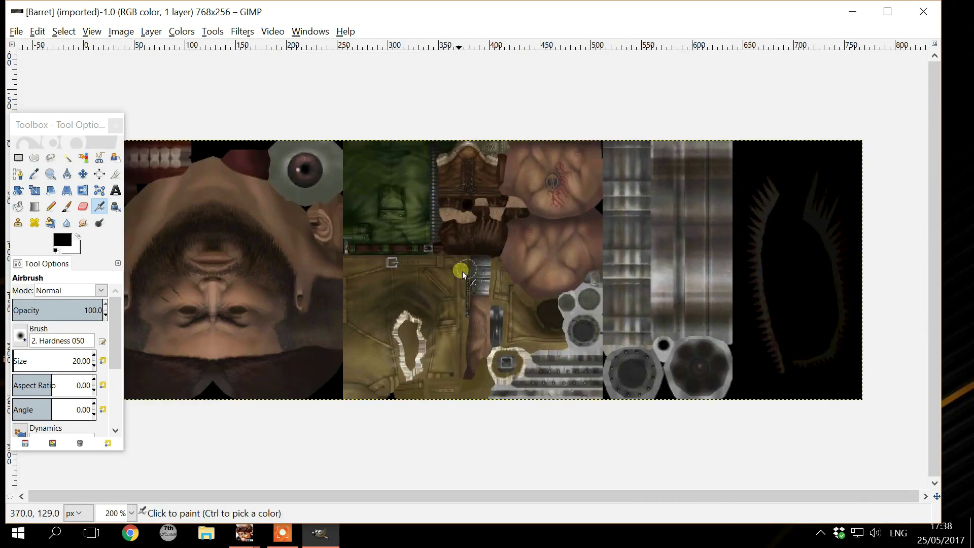
{"action": "left_click", "coordinate": [185, 34]}
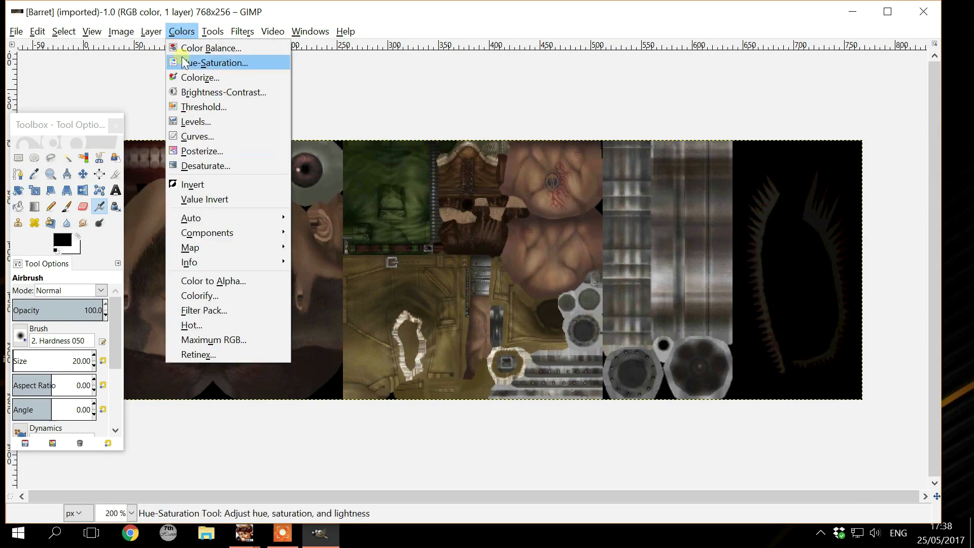
{"action": "left_click", "coordinate": [209, 169]}
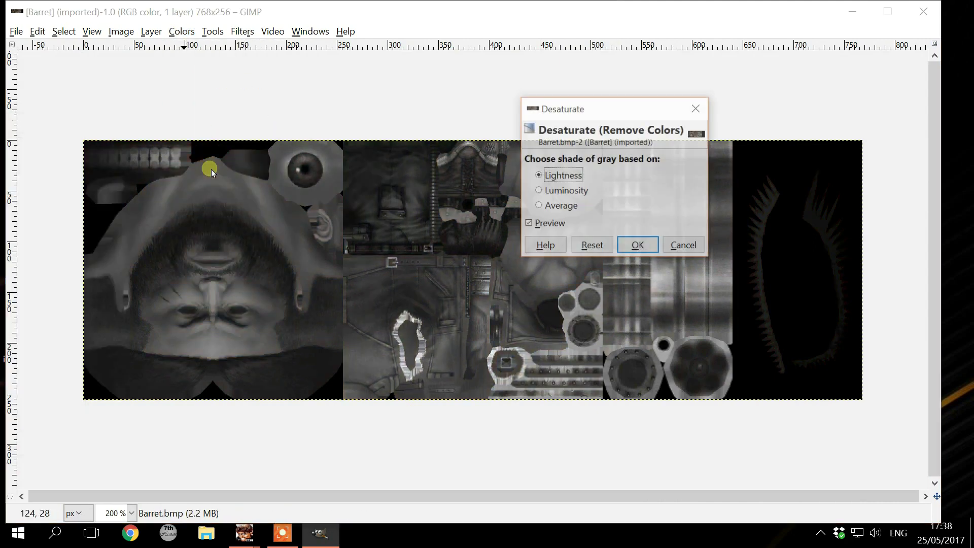
{"action": "left_click", "coordinate": [546, 191]}
{"action": "left_click", "coordinate": [640, 248]}
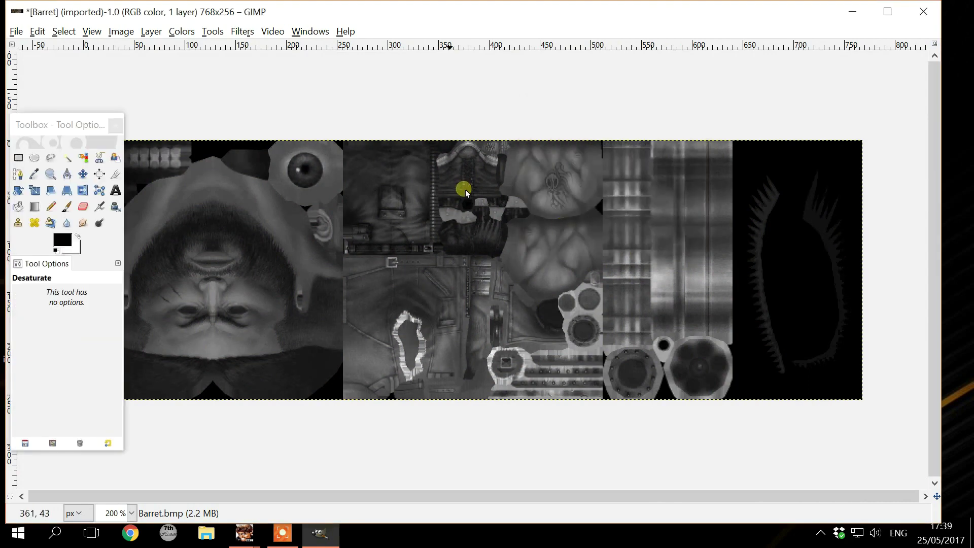
Apply the Normalmap filter to the desaturated texture with the 4 sample filter and a scale of 1
{"action": "left_click", "coordinate": [242, 32]}
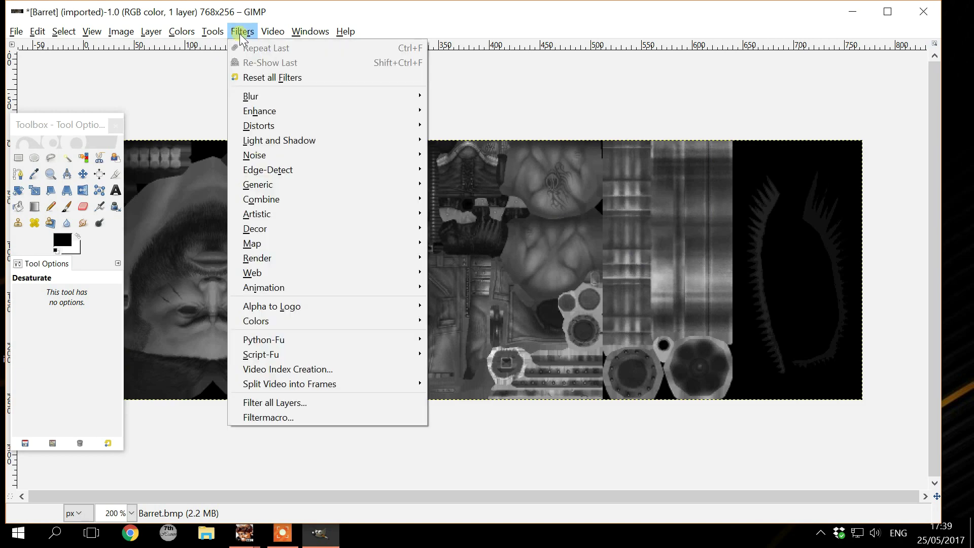
{"action": "mouse_move", "coordinate": [407, 246]}
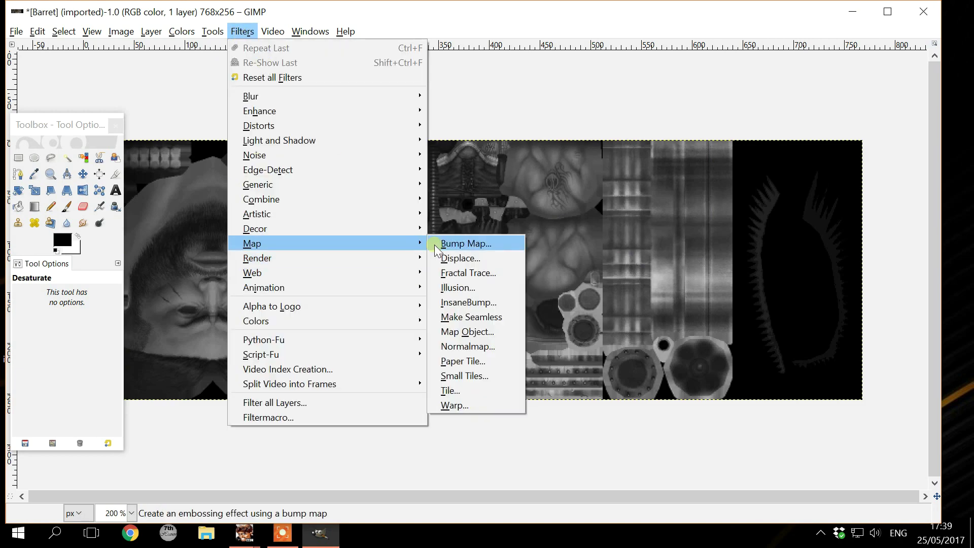
{"action": "left_click", "coordinate": [469, 349]}
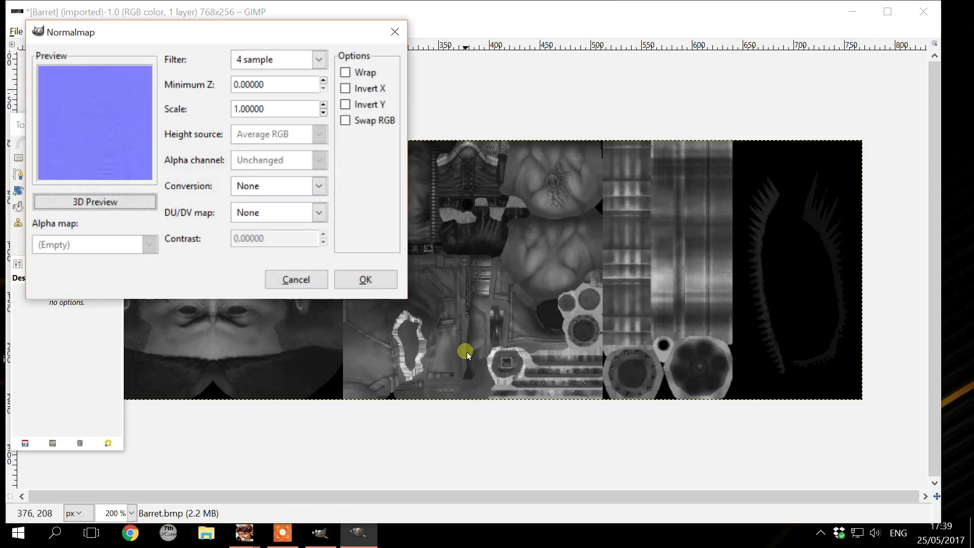
{"action": "left_click", "coordinate": [365, 281]}
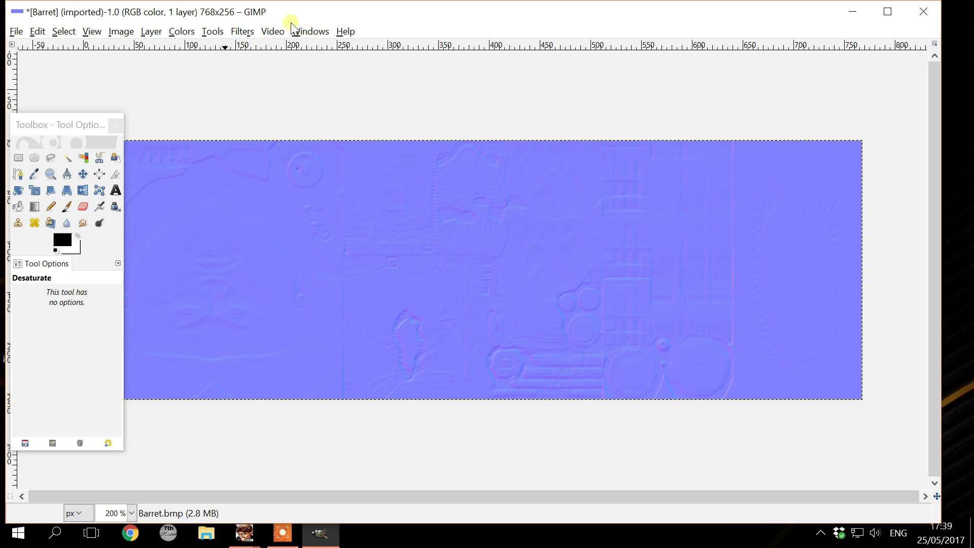
Open the Layers dialog, move it clear of the middle of the texture and enlarge it to show full layer names
{"action": "left_click", "coordinate": [310, 32]}
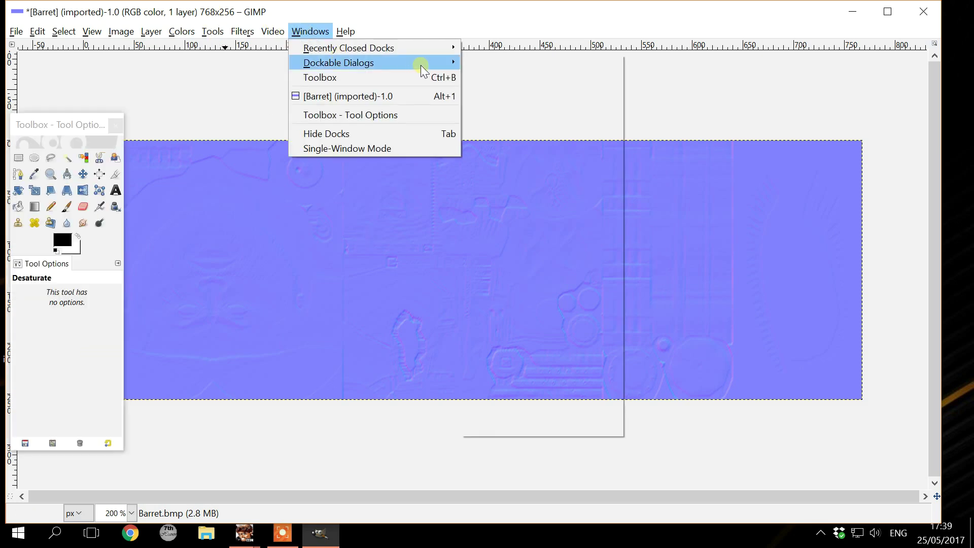
{"action": "mouse_move", "coordinate": [421, 65]}
{"action": "left_click", "coordinate": [519, 90]}
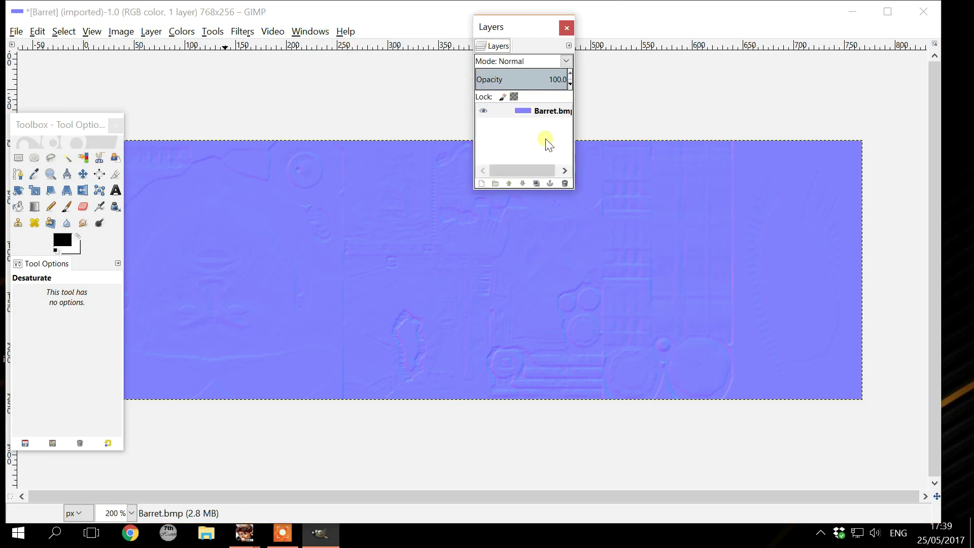
{"action": "left_click_drag", "start_coordinate": [510, 28], "coordinate": [912, 19]}
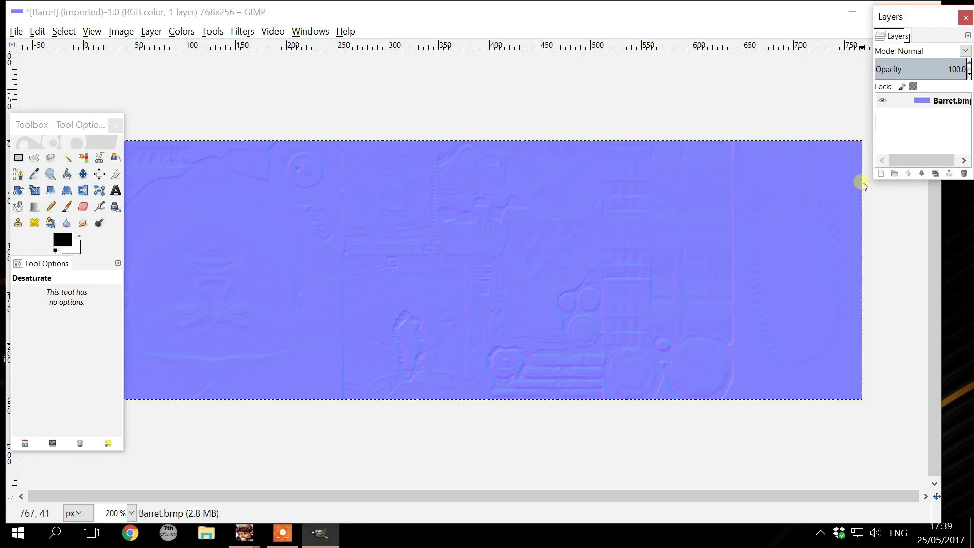
{"action": "left_click_drag", "start_coordinate": [875, 180], "coordinate": [805, 312]}
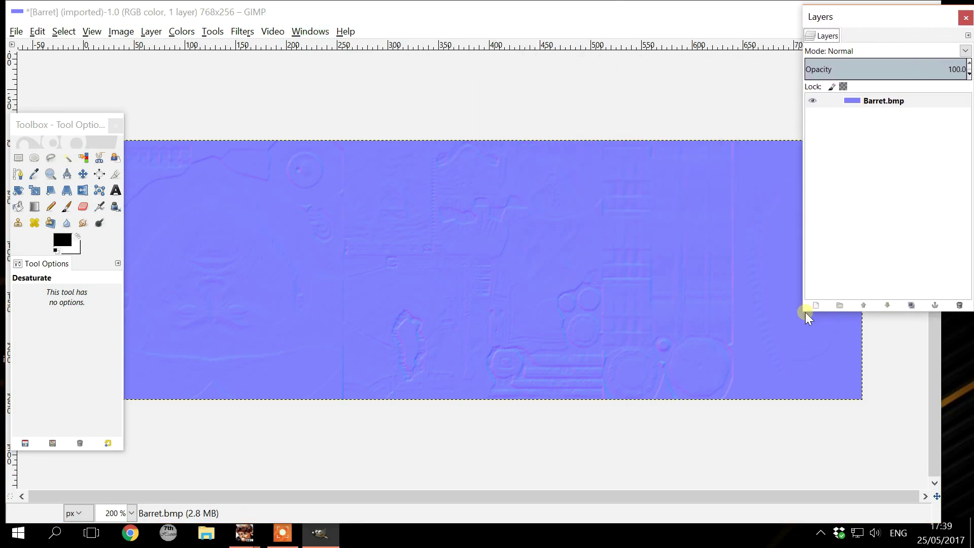
Set the Barret.bmp layer's mode to Grain merge and duplicate the layer
{"action": "left_click", "coordinate": [894, 104]}
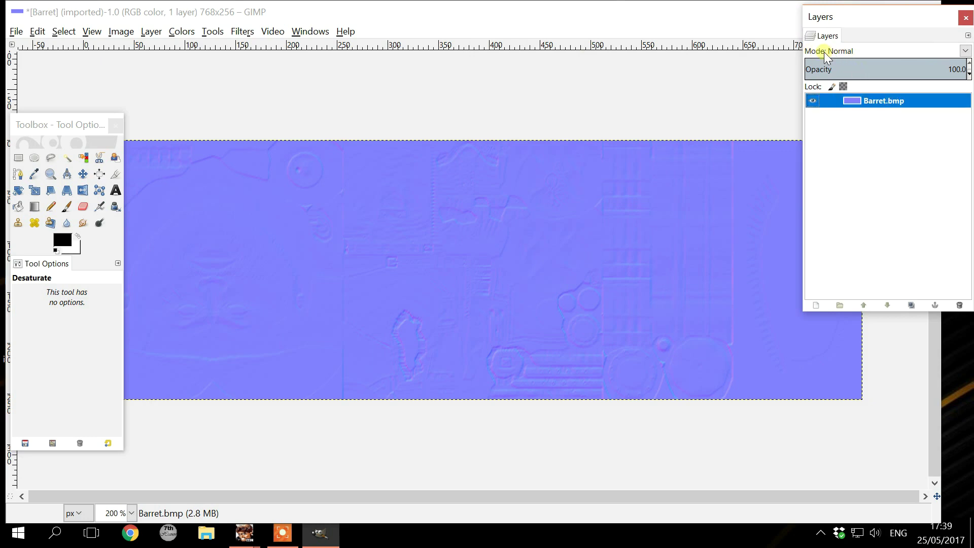
{"action": "left_click", "coordinate": [850, 52]}
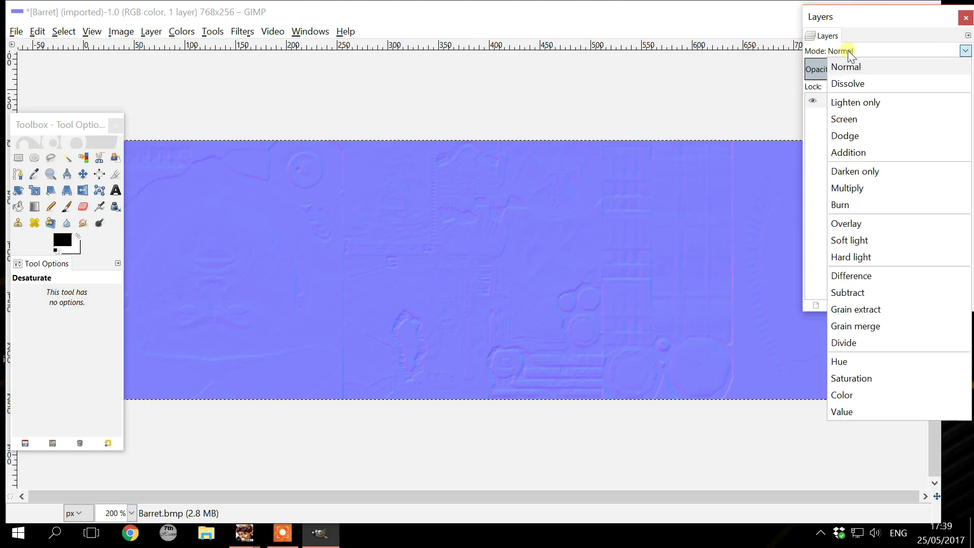
{"action": "left_click", "coordinate": [876, 325]}
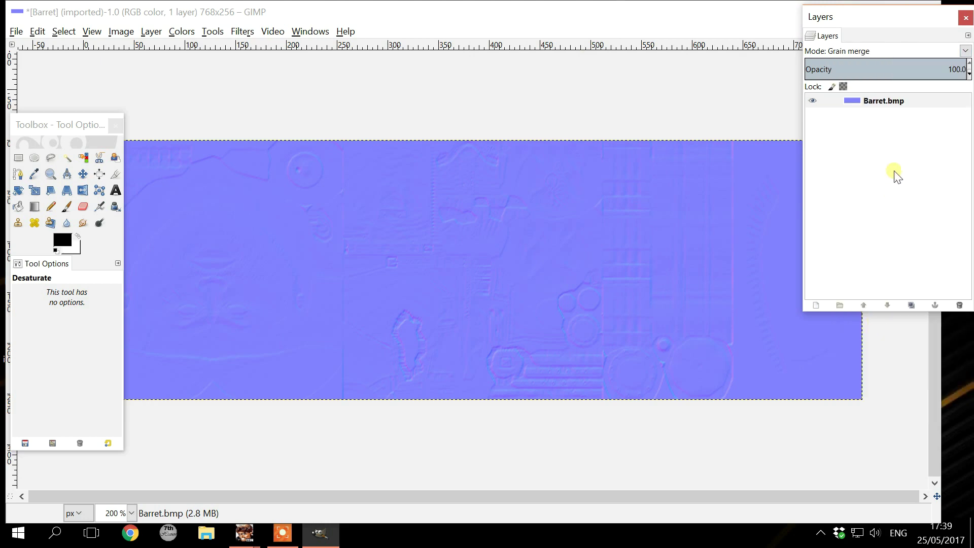
{"action": "left_click", "coordinate": [877, 101]}
{"action": "left_click", "coordinate": [911, 305]}
{"action": "left_click", "coordinate": [911, 305]}
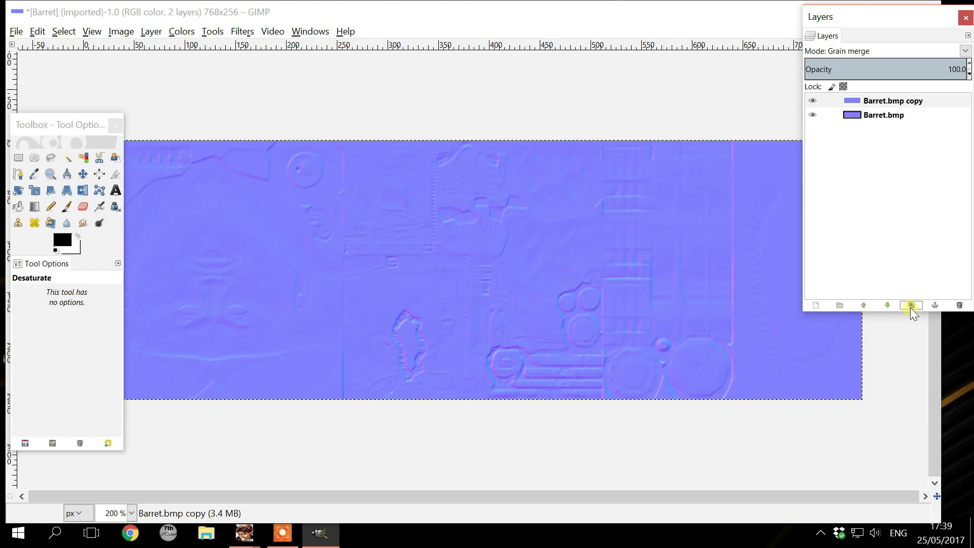
Rename the layer copy to Detail and the original Barret.bmp layer to Deph
{"action": "double_click", "coordinate": [884, 102]}
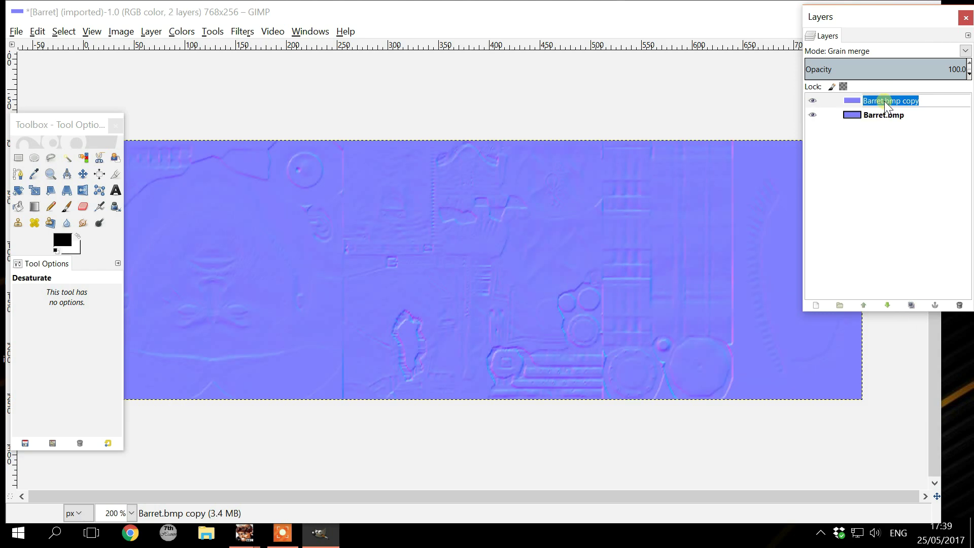
{"action": "type", "text": "Detail"}
{"action": "key", "text": "Return"}
{"action": "double_click", "coordinate": [887, 115]}
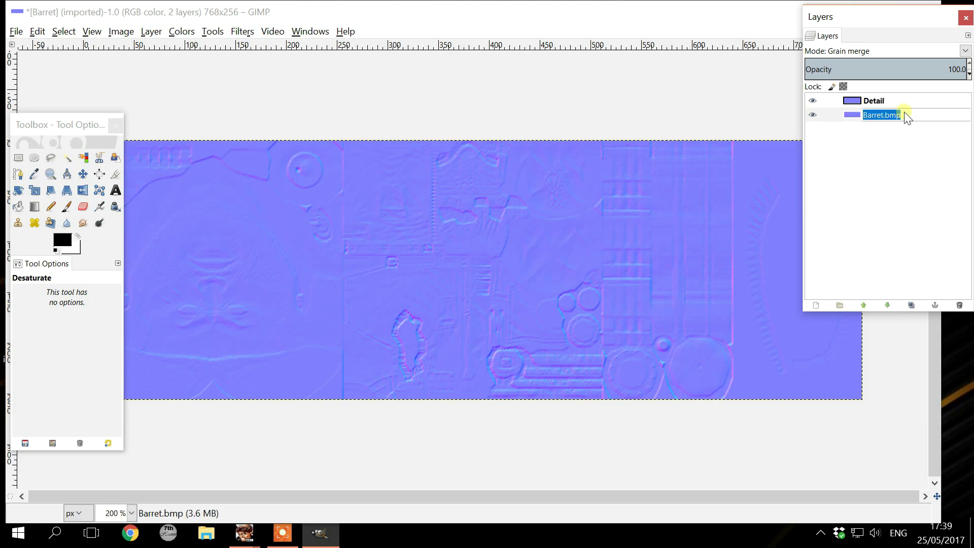
{"action": "type", "text": "Deph"}
{"action": "key", "text": "Return"}
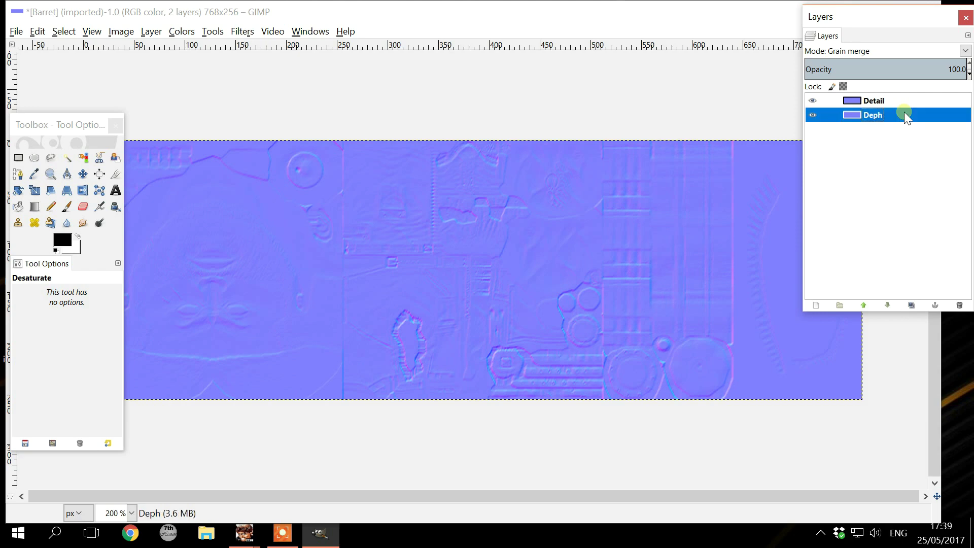
Apply a Gaussian Blur to the Detail layer with a 5.0 px horizontal and vertical radius and the RLE method
{"action": "left_click", "coordinate": [876, 100]}
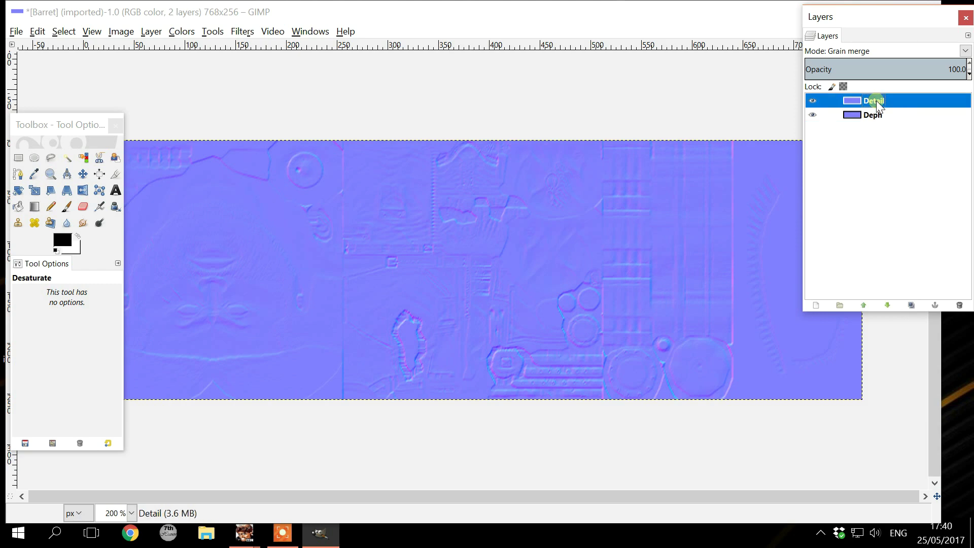
{"action": "left_click", "coordinate": [243, 32]}
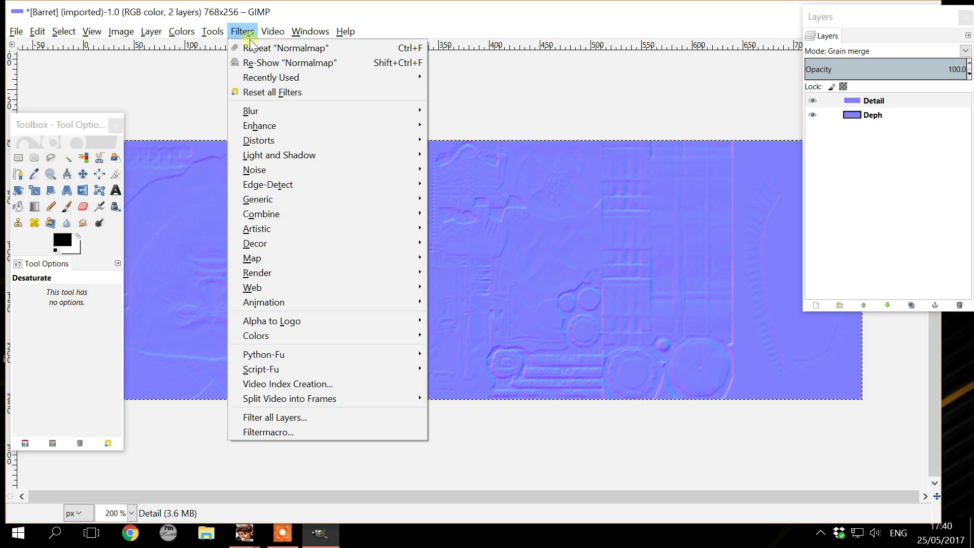
{"action": "mouse_move", "coordinate": [356, 108]}
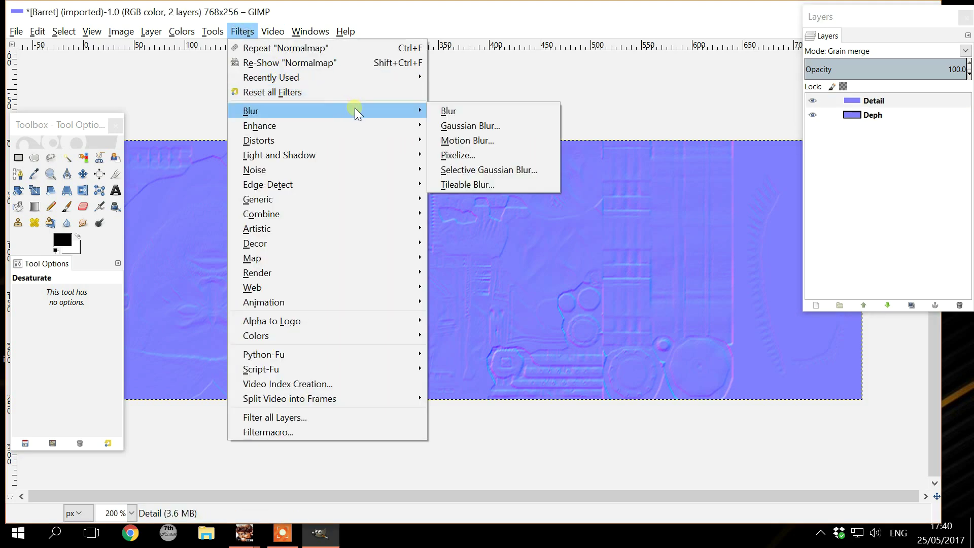
{"action": "left_click", "coordinate": [491, 126]}
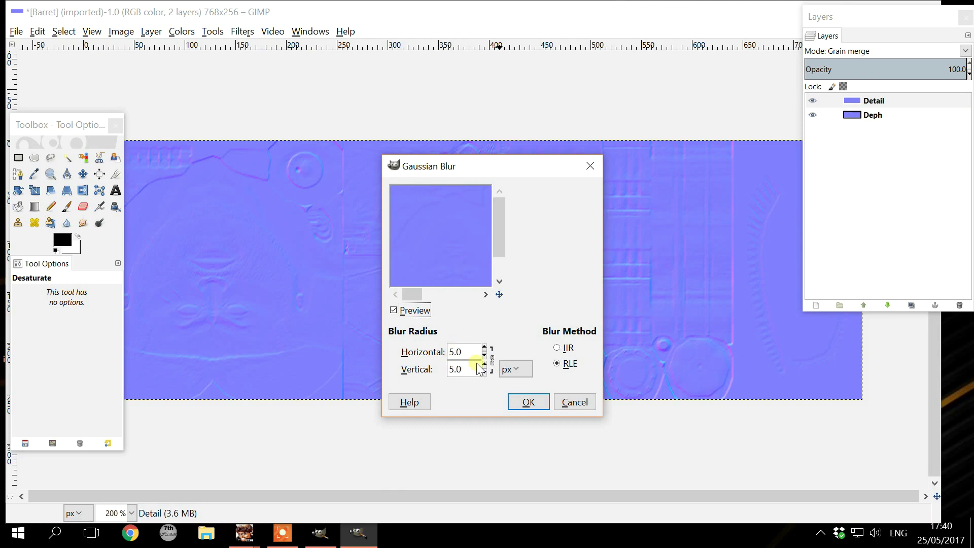
{"action": "left_click", "coordinate": [534, 405]}
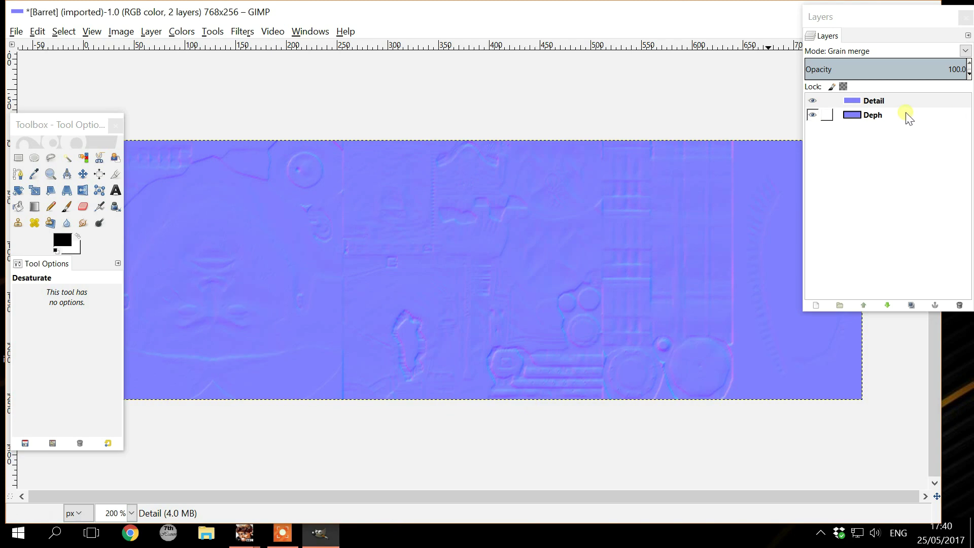
Sharpen the Deph layer with a sharpness of 40
{"action": "left_click", "coordinate": [908, 116]}
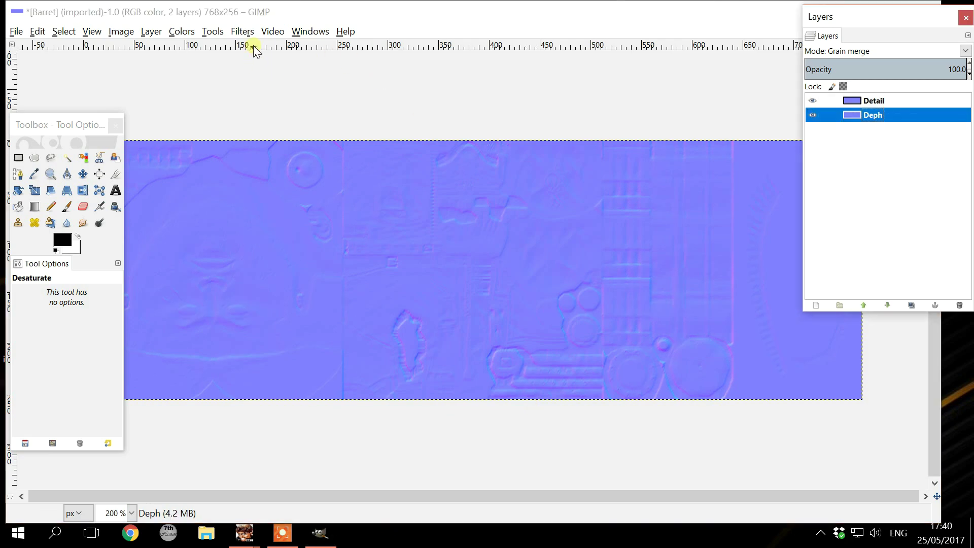
{"action": "left_click", "coordinate": [242, 32]}
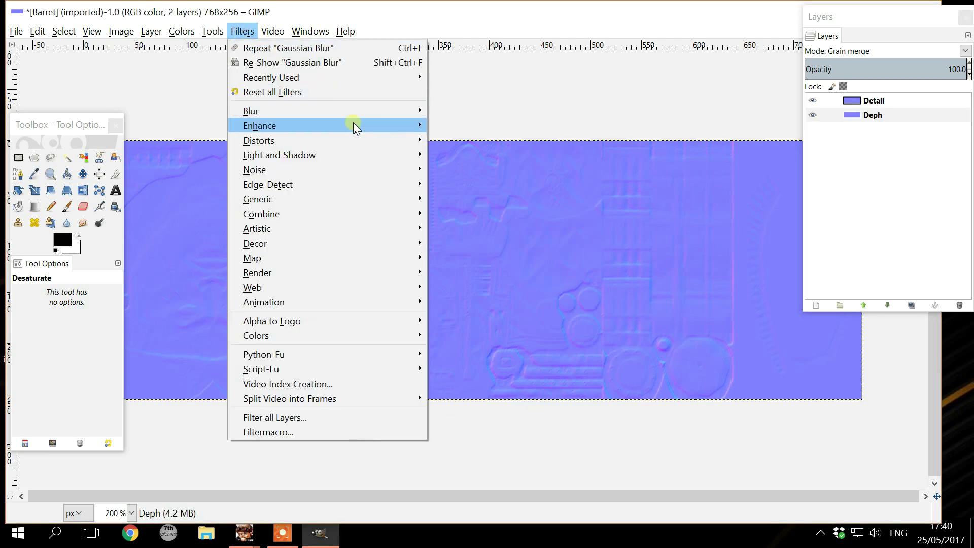
{"action": "mouse_move", "coordinate": [354, 127]}
{"action": "left_click", "coordinate": [497, 211]}
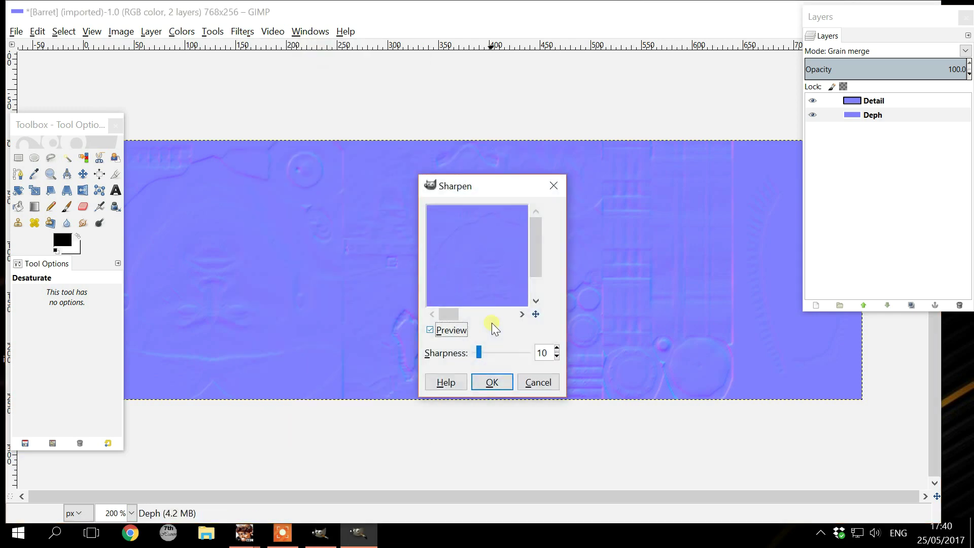
{"action": "left_click_drag", "start_coordinate": [482, 353], "coordinate": [497, 355]}
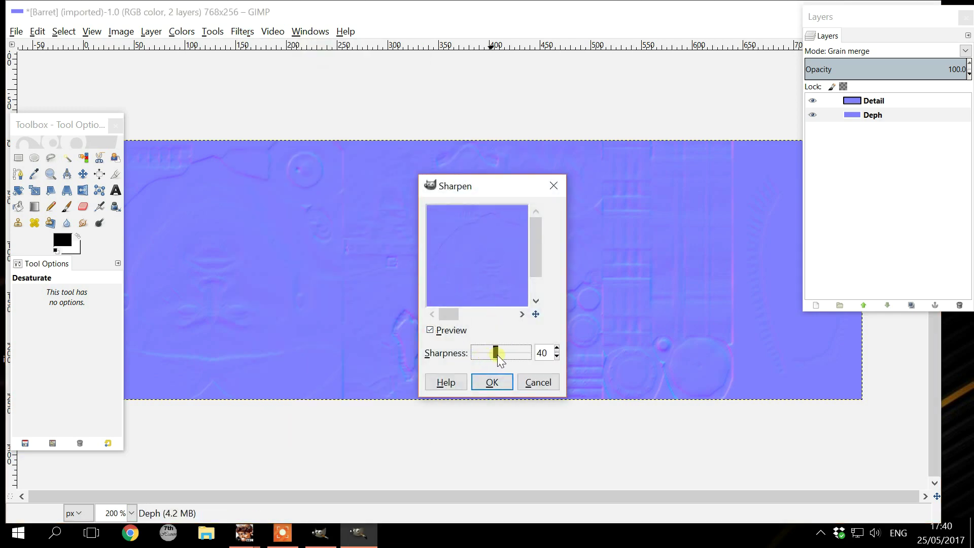
{"action": "left_click", "coordinate": [492, 386]}
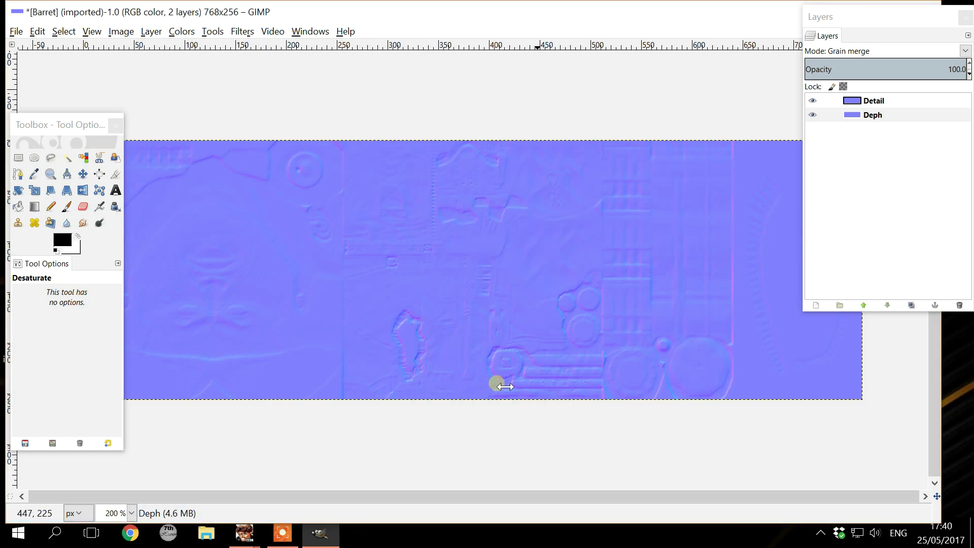
{"action": "left_click", "coordinate": [883, 101]}
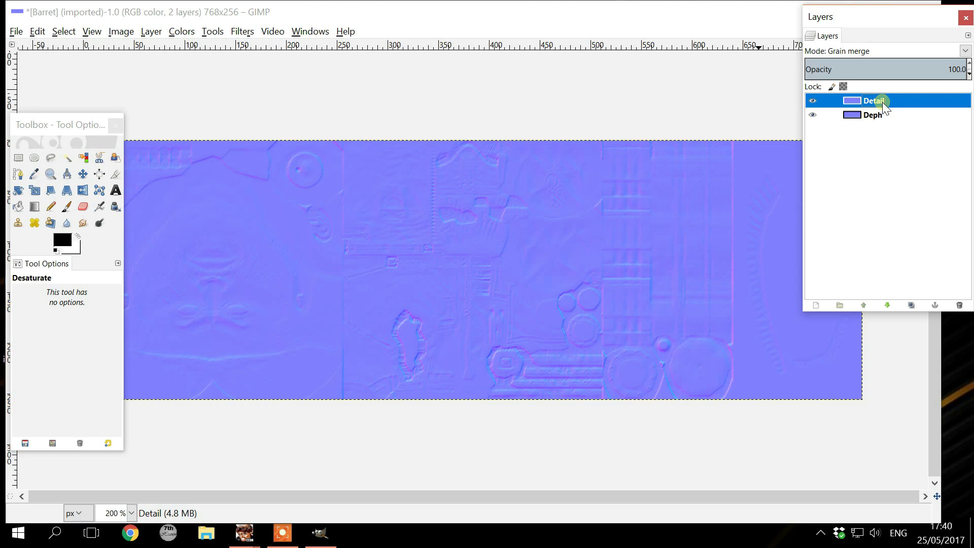
{"action": "left_click", "coordinate": [880, 113]}
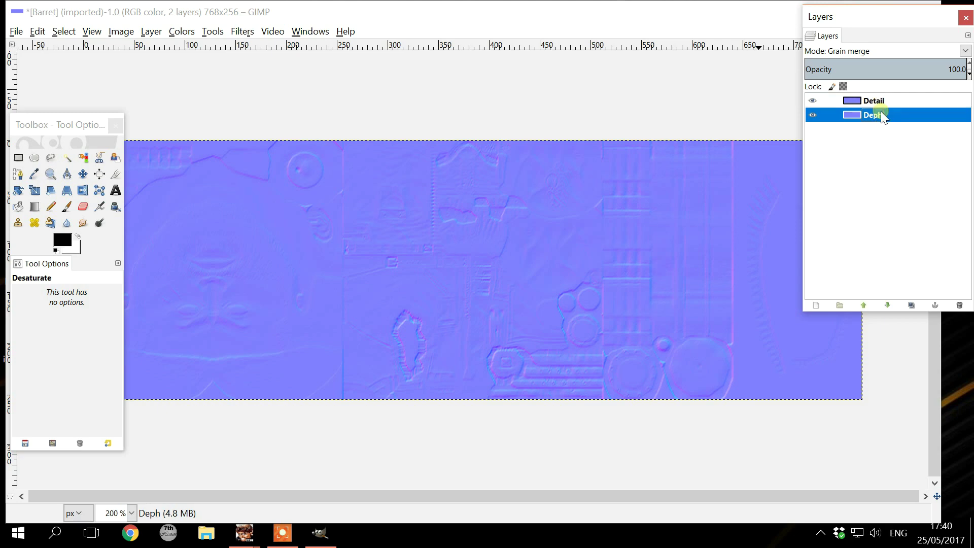
{"action": "left_click", "coordinate": [884, 102]}
{"action": "left_click", "coordinate": [883, 113]}
{"action": "left_click", "coordinate": [887, 103]}
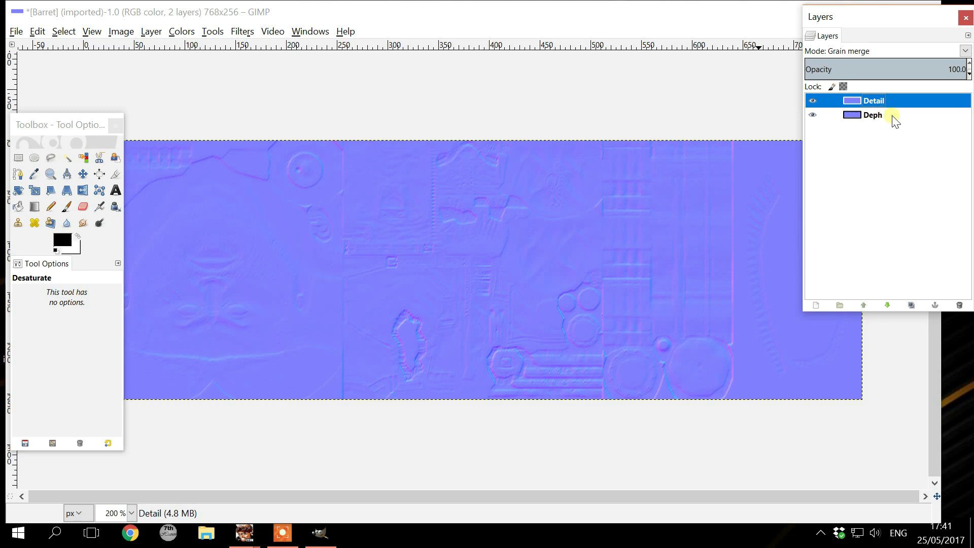
Duplicate the Deph layer twice and the Detail layer once to strengthen the normal map
{"action": "left_click", "coordinate": [879, 117]}
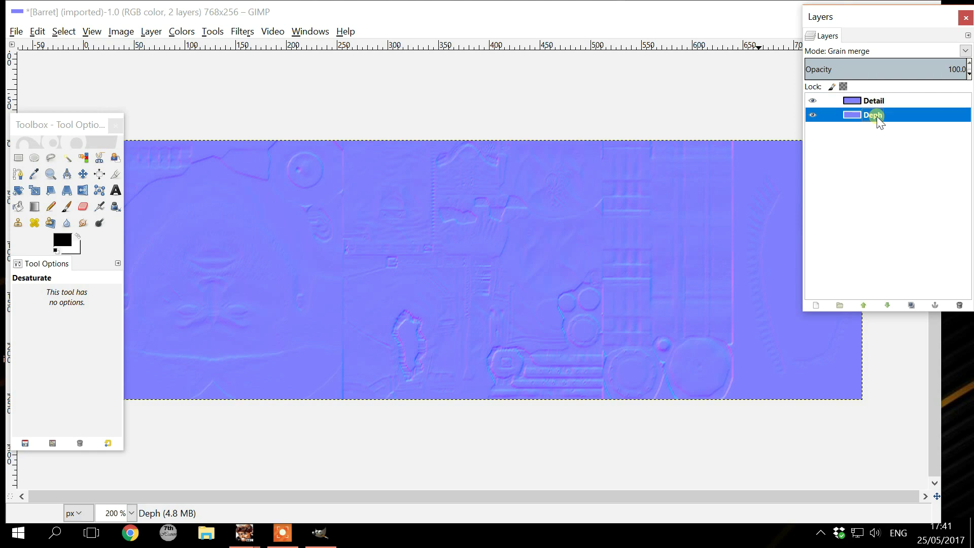
{"action": "left_click", "coordinate": [910, 305]}
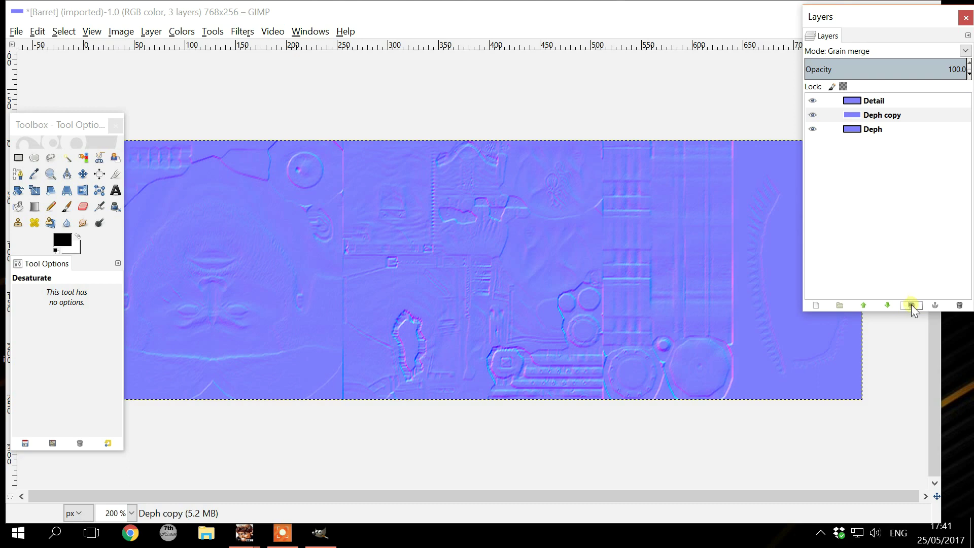
{"action": "left_click", "coordinate": [910, 305]}
{"action": "left_click", "coordinate": [895, 101]}
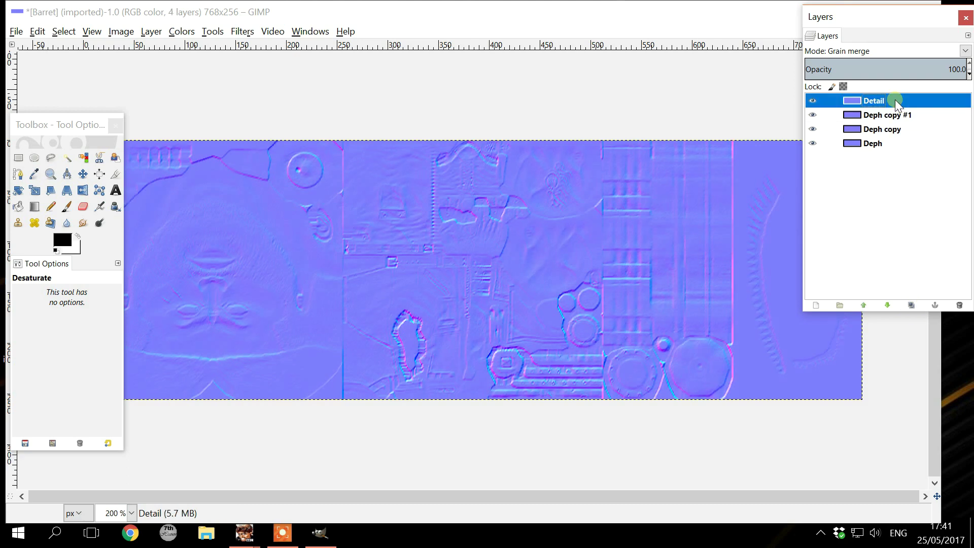
{"action": "left_click", "coordinate": [911, 305]}
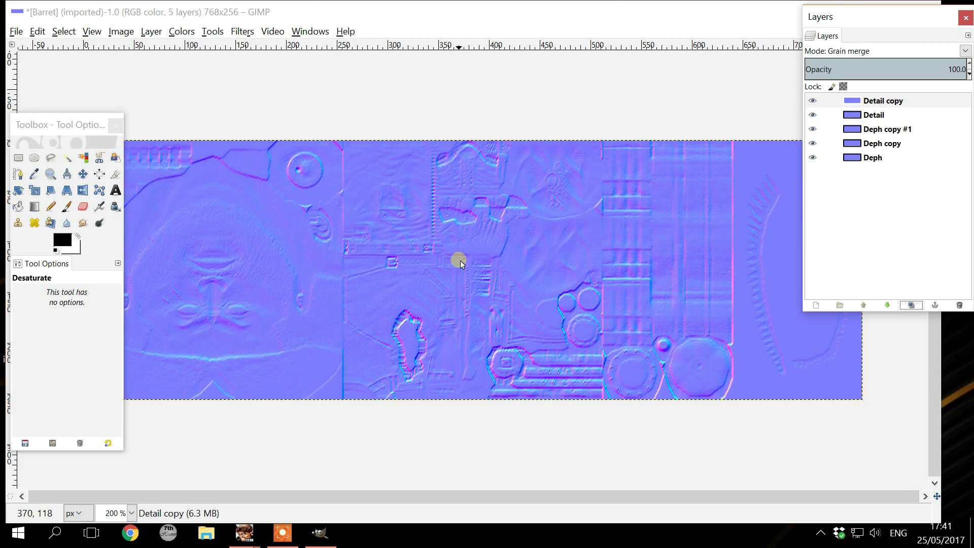
Export the normal map to the Desktop as Barret.png with compression level 0
{"action": "left_click", "coordinate": [17, 31]}
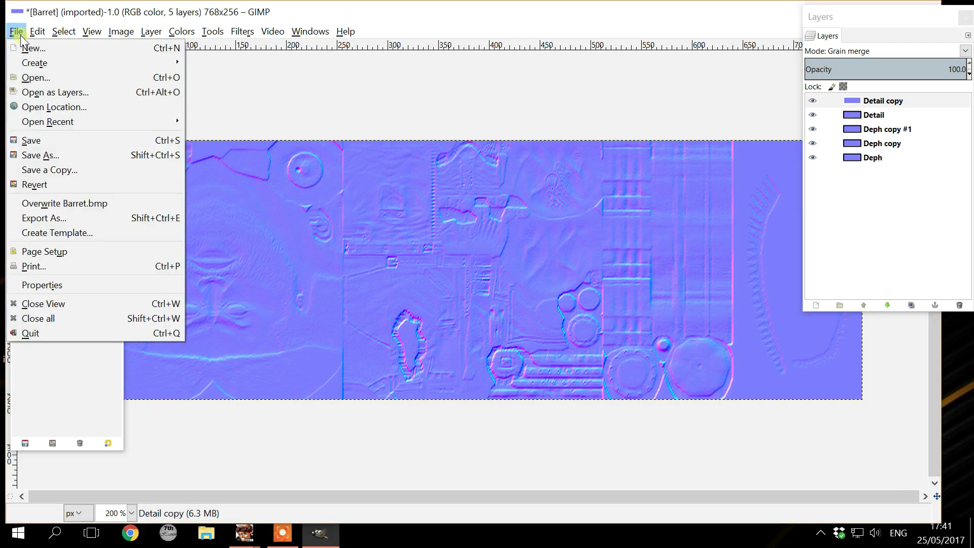
{"action": "left_click", "coordinate": [99, 217]}
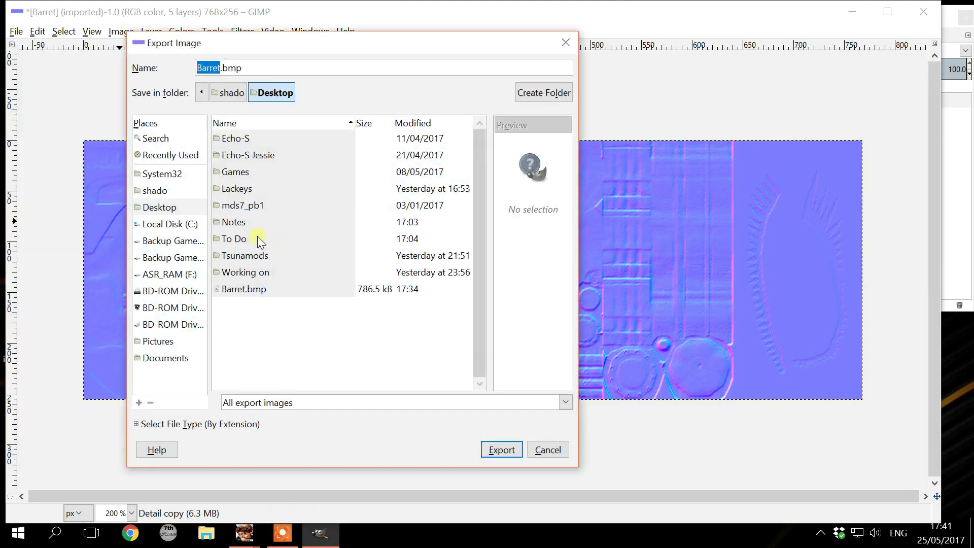
{"action": "left_click", "coordinate": [266, 68]}
{"action": "key", "text": "BackSpace"}
{"action": "key", "text": "BackSpace"}
{"action": "key", "text": "BackSpace"}
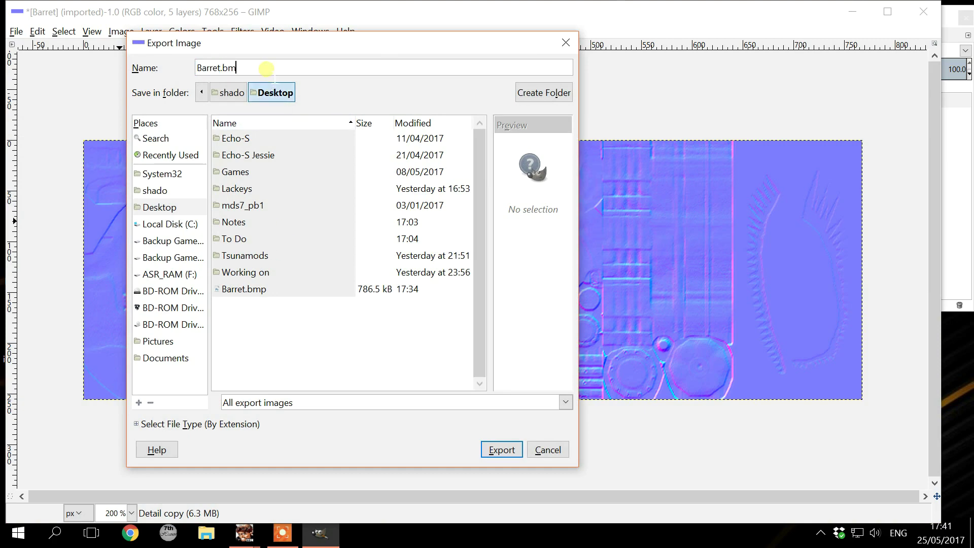
{"action": "type", "text": "png"}
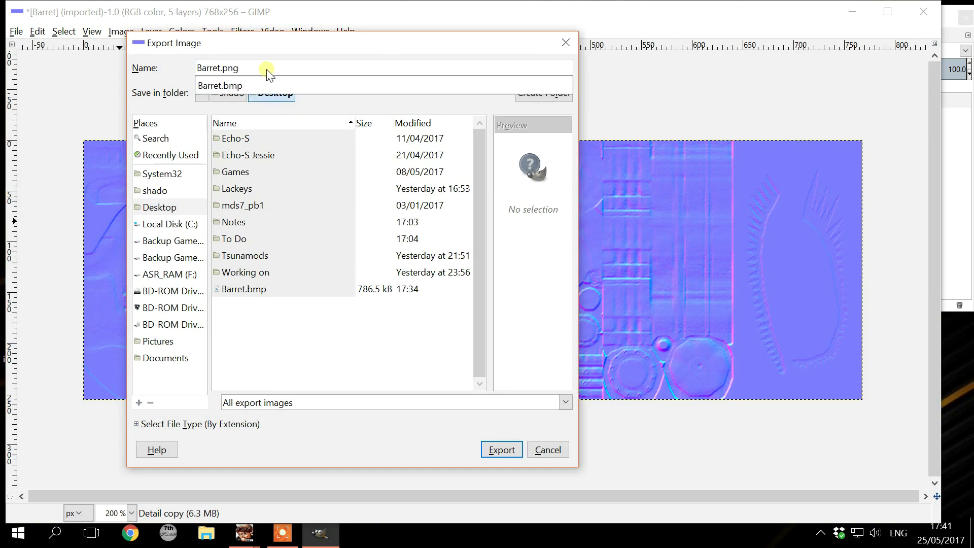
{"action": "key", "text": "Return"}
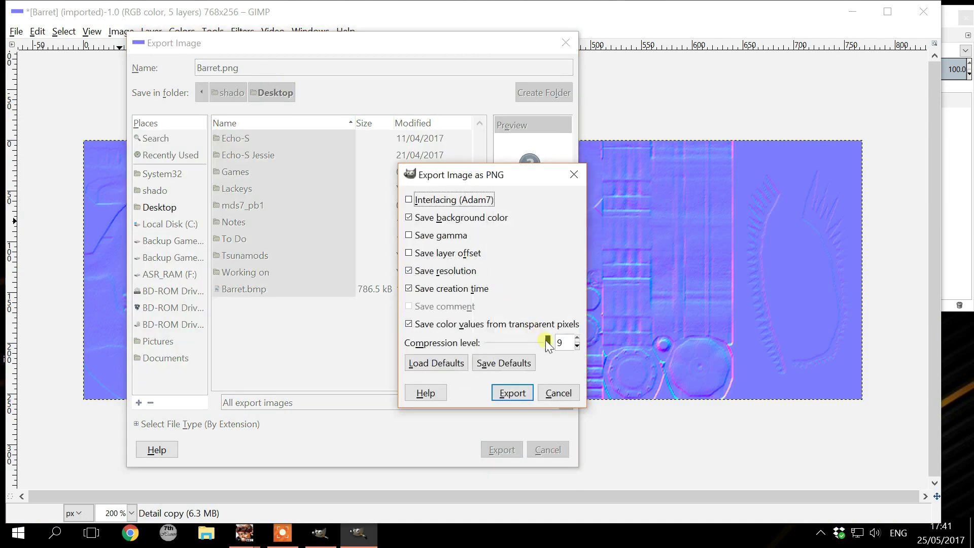
{"action": "left_click_drag", "start_coordinate": [546, 339], "coordinate": [486, 345]}
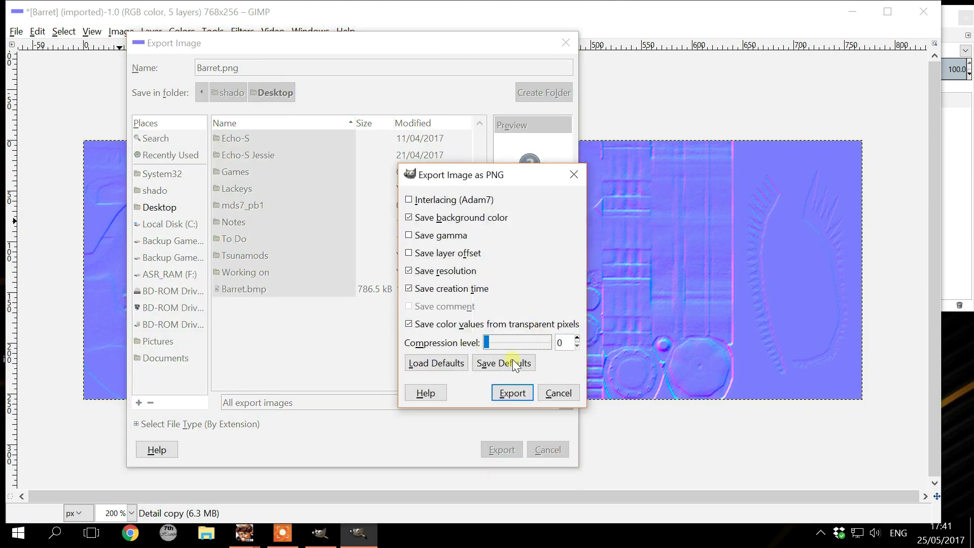
{"action": "left_click", "coordinate": [512, 393]}
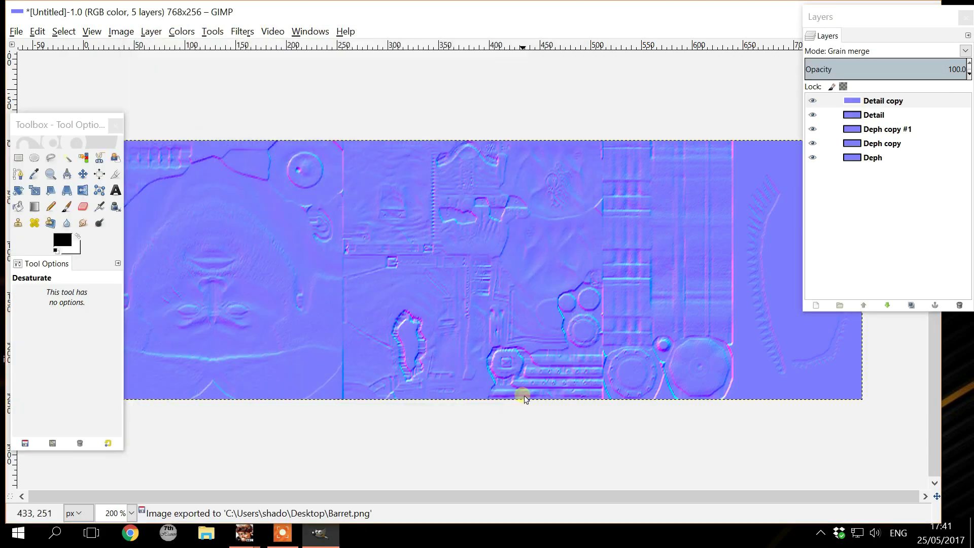
Close the layered normal map image and discard its unsaved changes
{"action": "left_click_drag", "start_coordinate": [654, 28], "coordinate": [477, 127]}
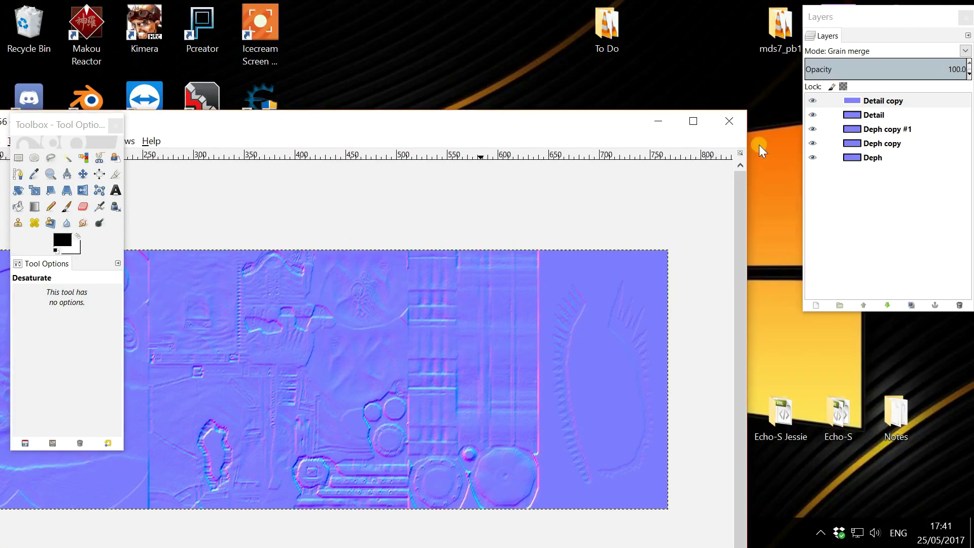
{"action": "left_click", "coordinate": [729, 121]}
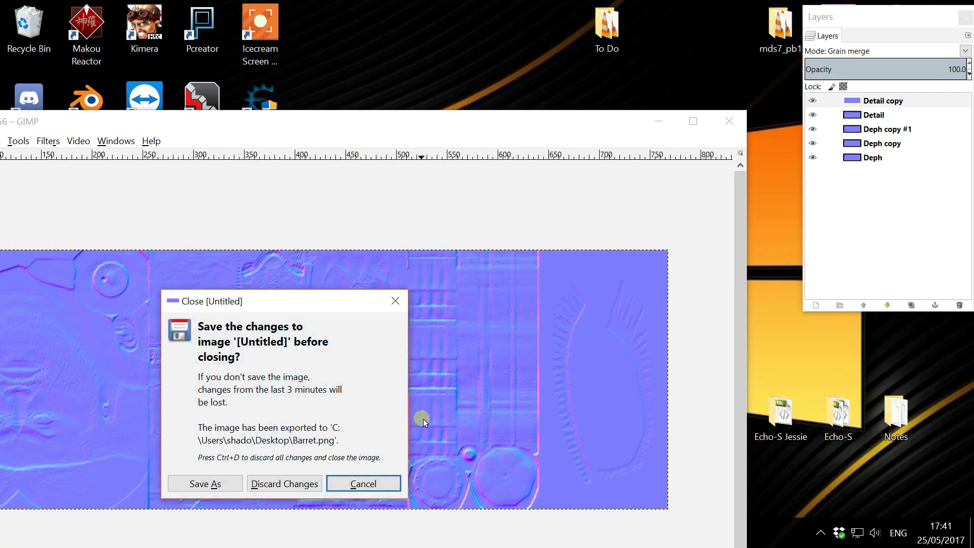
{"action": "left_click", "coordinate": [282, 485]}
Open the original Barret.bmp texture and the exported Barret.png normal map from the desktop in GIMP
{"action": "left_click", "coordinate": [320, 532]}
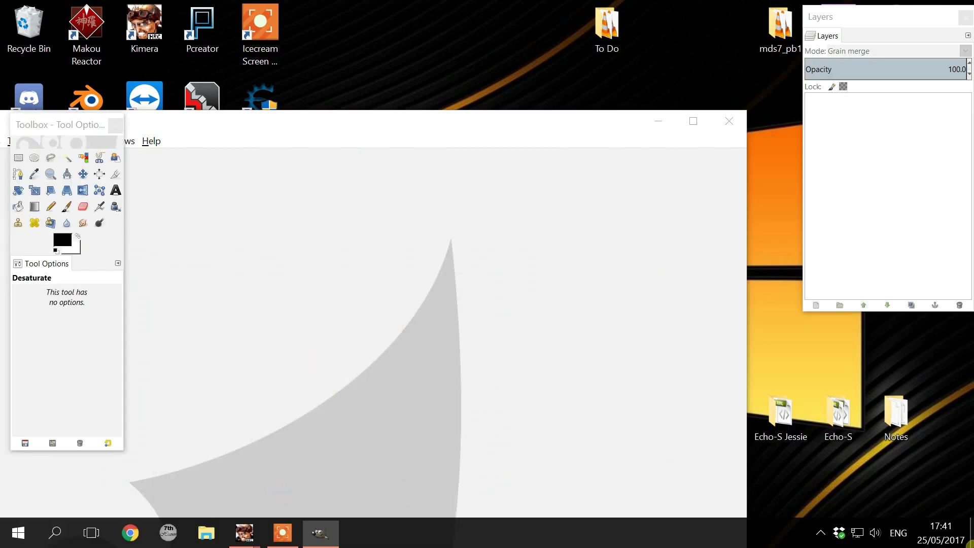
{"action": "left_click_drag", "start_coordinate": [203, 263], "coordinate": [417, 341]}
{"action": "key", "text": "alt+Tab"}
{"action": "key", "text": "super+d"}
{"action": "right_click", "coordinate": [85, 348]}
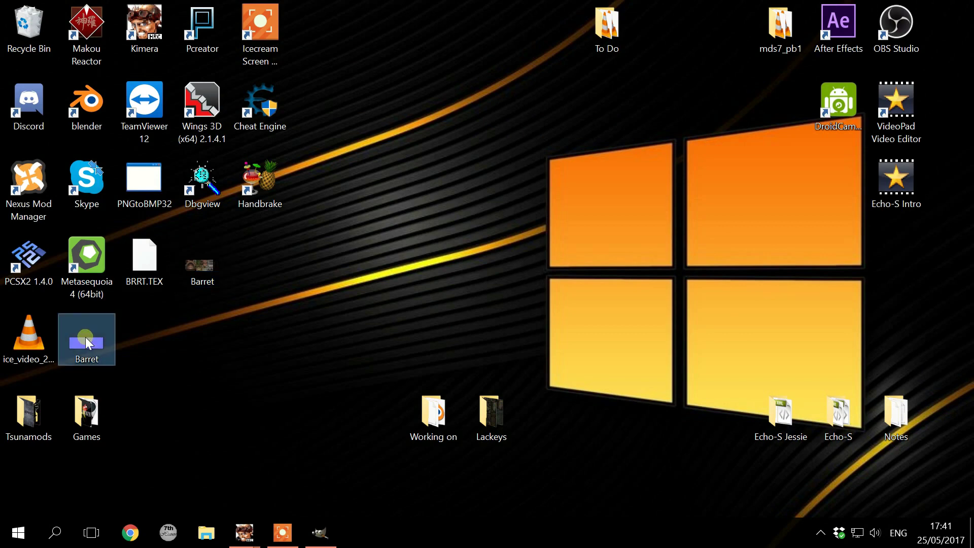
{"action": "mouse_move", "coordinate": [185, 362]}
{"action": "left_click", "coordinate": [422, 384]}
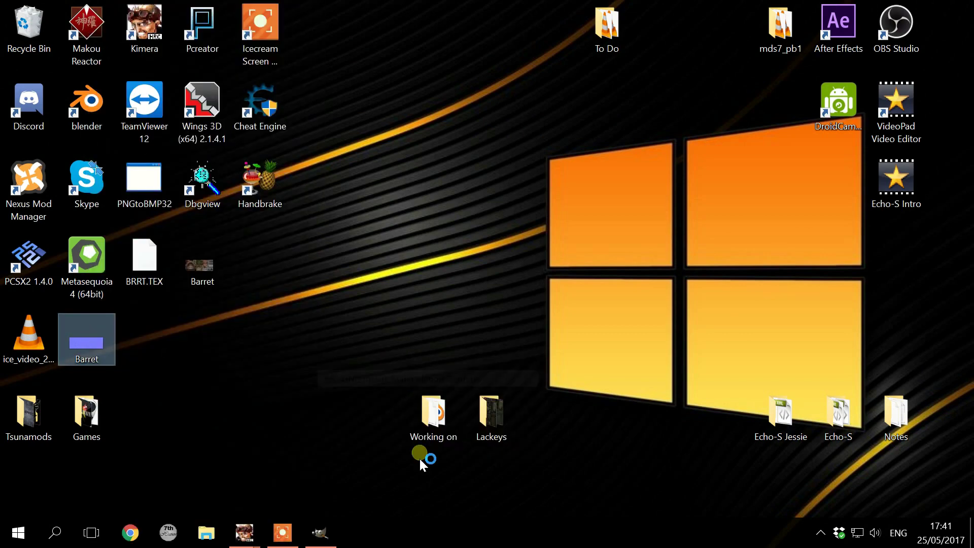
Bring up the Barret.bmp image window, maximize it and move the Layers dialog clear of the texture
{"action": "mouse_move", "coordinate": [321, 530]}
{"action": "left_click", "coordinate": [291, 492]}
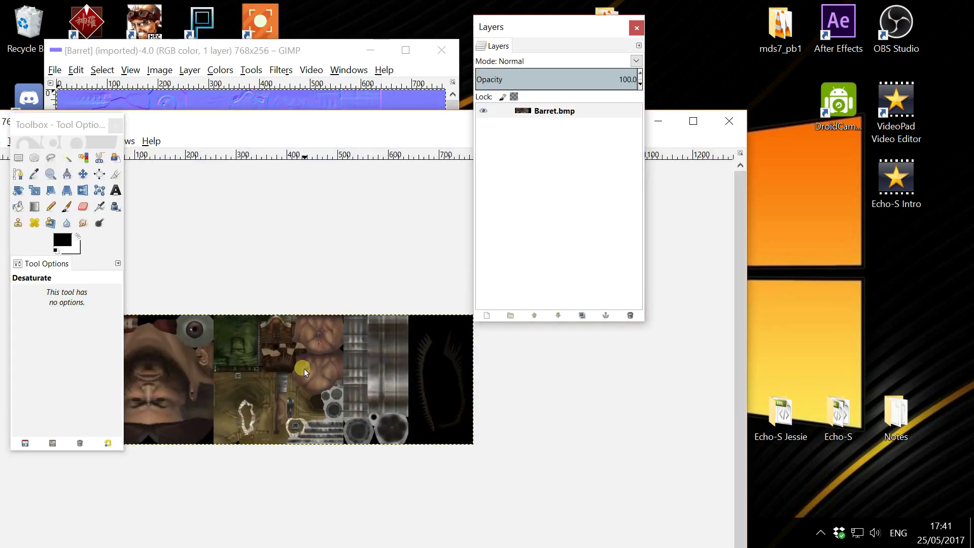
{"action": "double_click", "coordinate": [431, 56]}
{"action": "left_click_drag", "start_coordinate": [581, 31], "coordinate": [916, 16]}
{"action": "scroll", "coordinate": [569, 264], "scroll_direction": "up", "scroll_amount": 3}
{"action": "scroll", "coordinate": [570, 264], "scroll_direction": "down", "scroll_amount": 1}
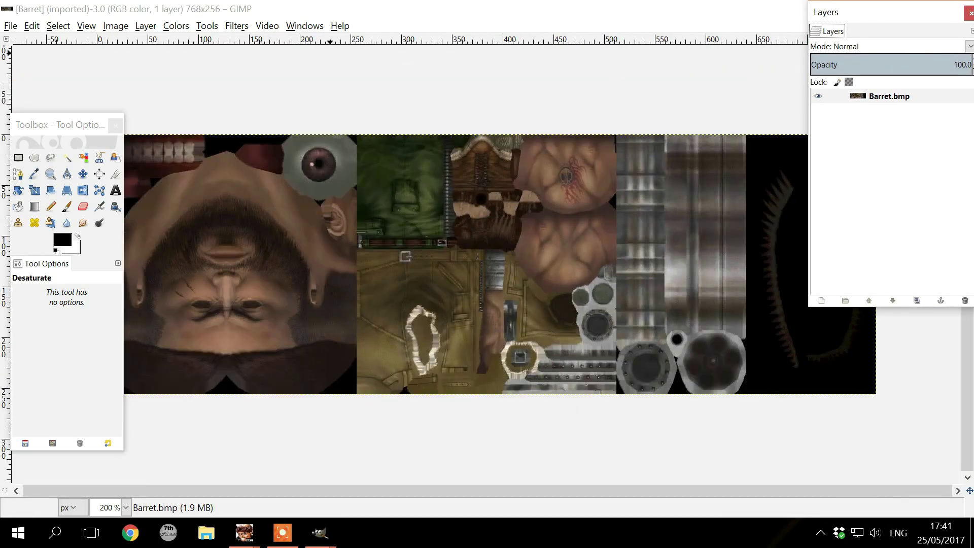
Start the Lighting Effects filter on the Barret.bmp layer and set the observer distance to 2.000
{"action": "left_click", "coordinate": [234, 26]}
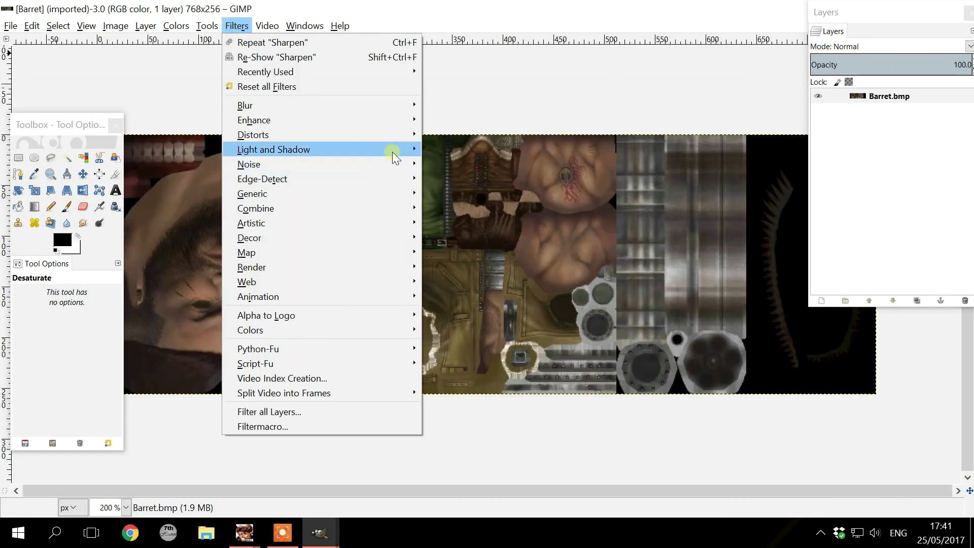
{"action": "mouse_move", "coordinate": [394, 151]}
{"action": "left_click", "coordinate": [473, 178]}
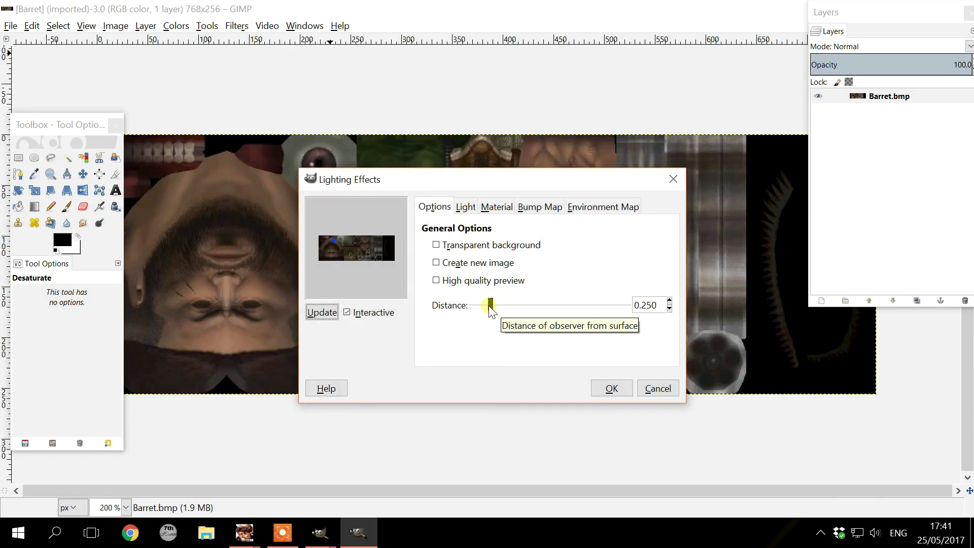
{"action": "left_click_drag", "start_coordinate": [490, 307], "coordinate": [642, 332]}
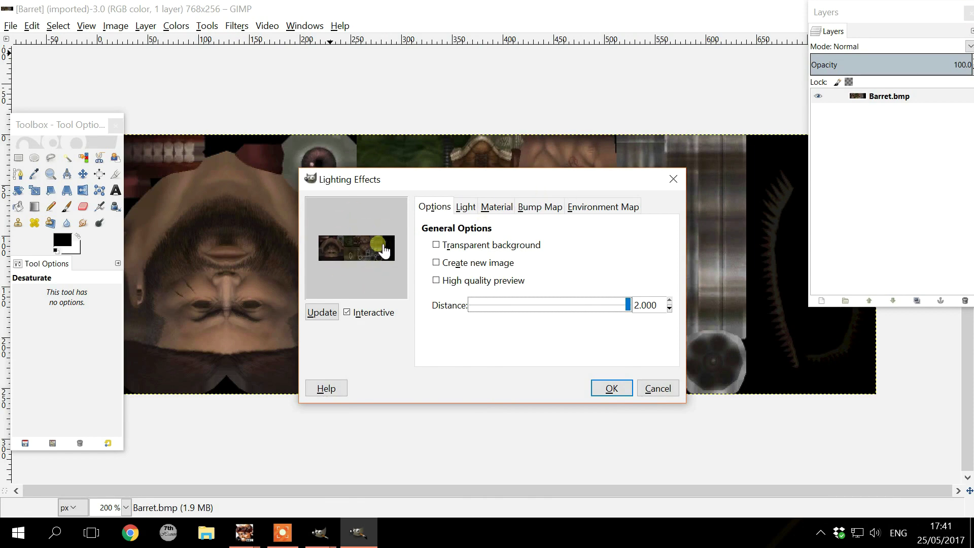
Set the material's Bright value to 0.80 and update the lighting preview
{"action": "left_click", "coordinate": [496, 207]}
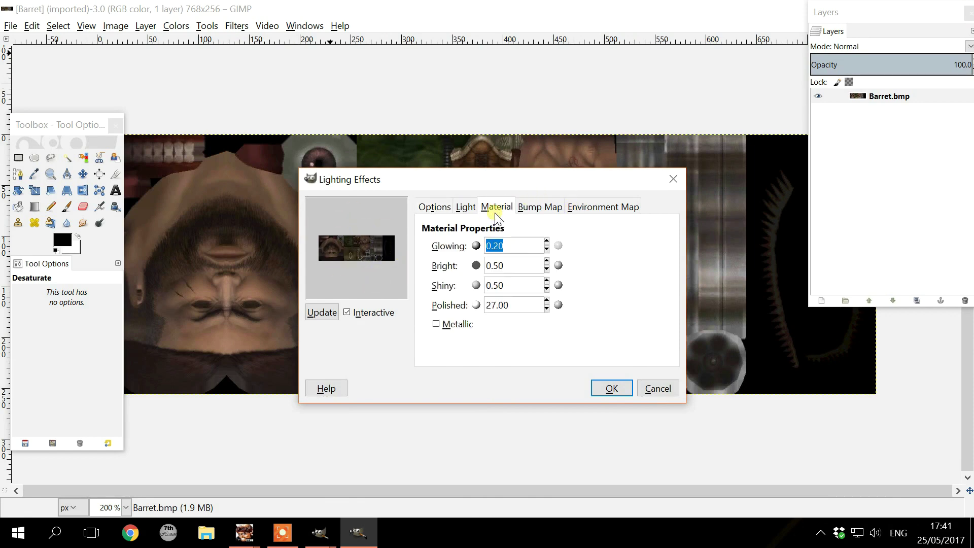
{"action": "left_click", "coordinate": [498, 265]}
{"action": "key", "text": "BackSpace"}
{"action": "type", "text": "8"}
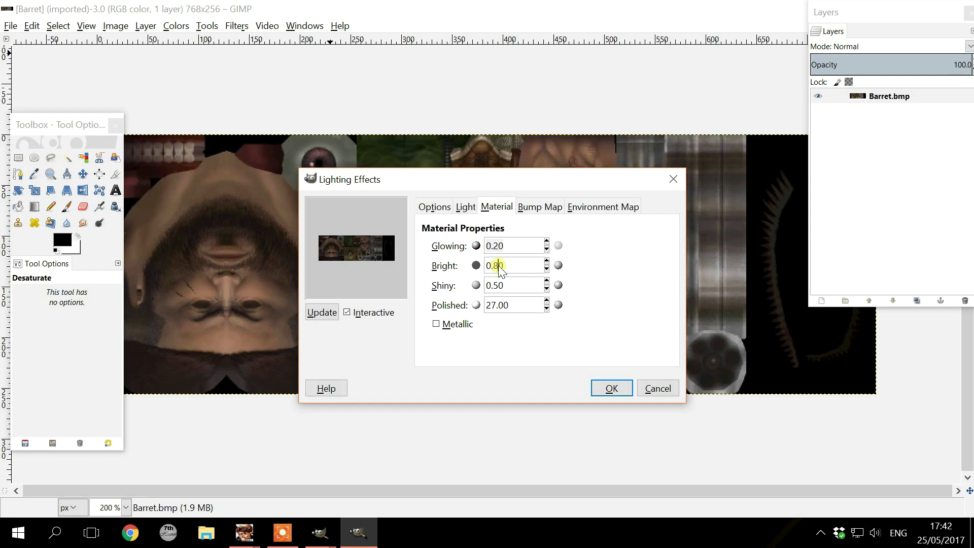
{"action": "left_click", "coordinate": [333, 318]}
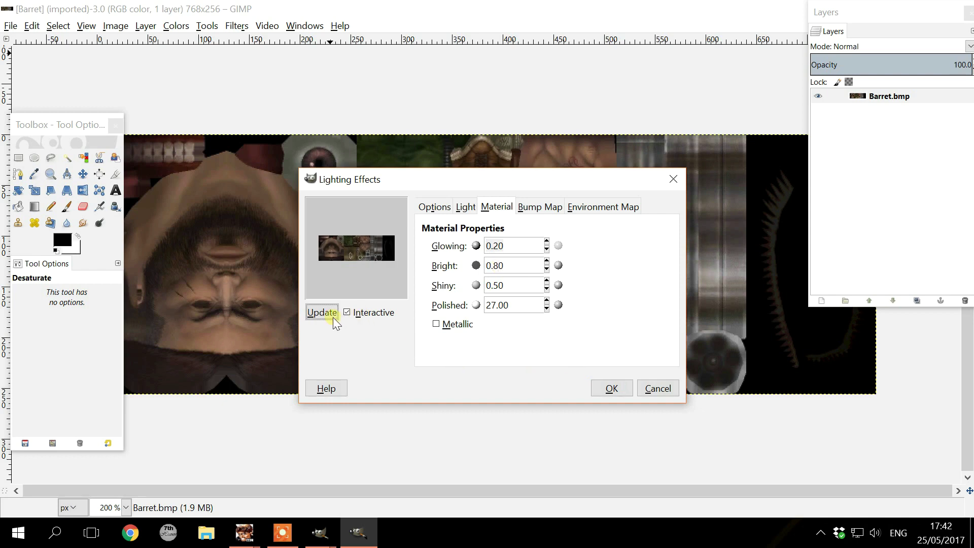
Enable bump mapping in the lighting effect with the Barret.png normal map as the bumpmap image
{"action": "left_click", "coordinate": [533, 207]}
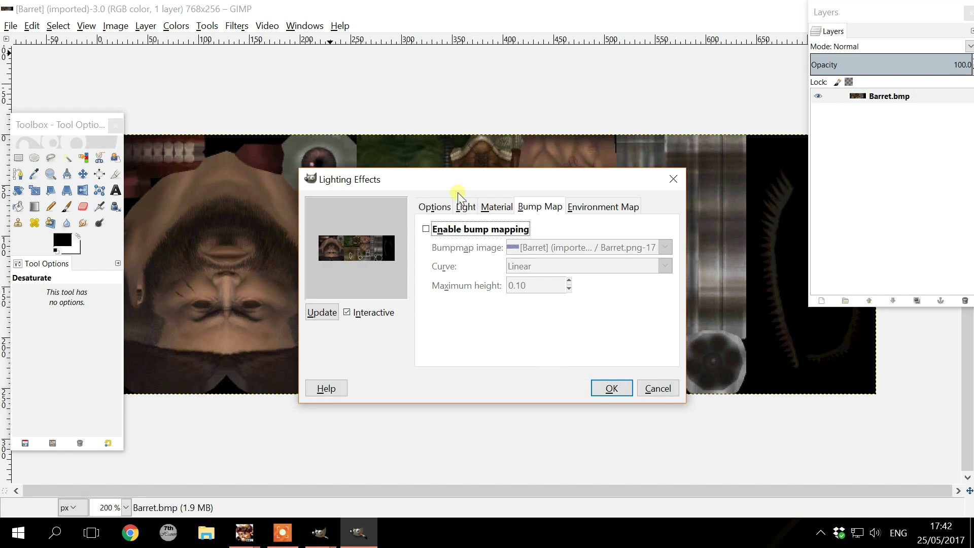
{"action": "left_click_drag", "start_coordinate": [459, 179], "coordinate": [480, 87]}
{"action": "left_click", "coordinate": [446, 138]}
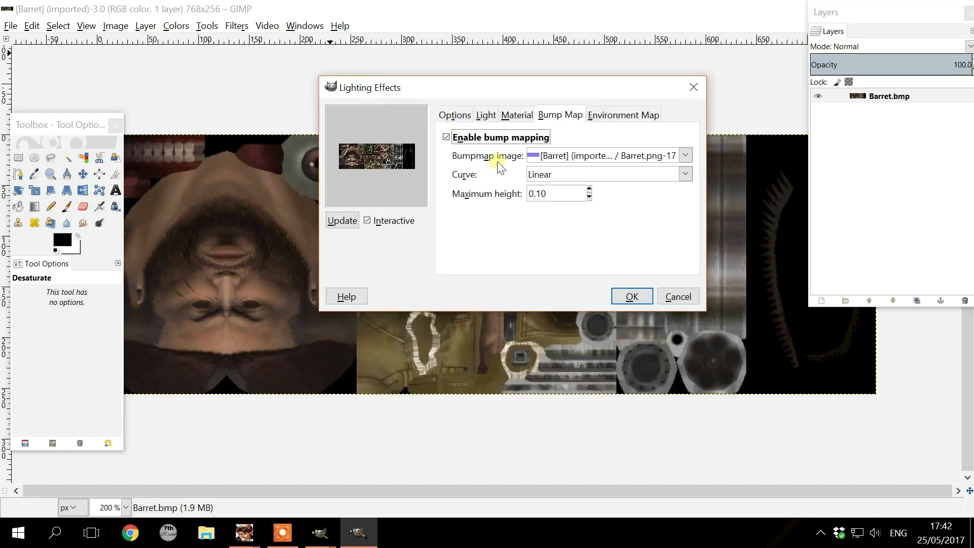
{"action": "left_click", "coordinate": [686, 156]}
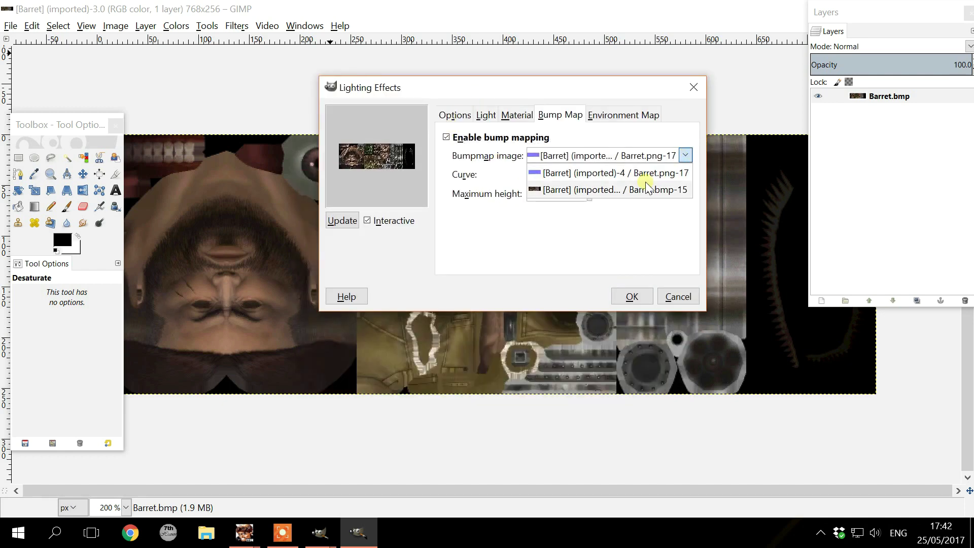
{"action": "left_click", "coordinate": [595, 173]}
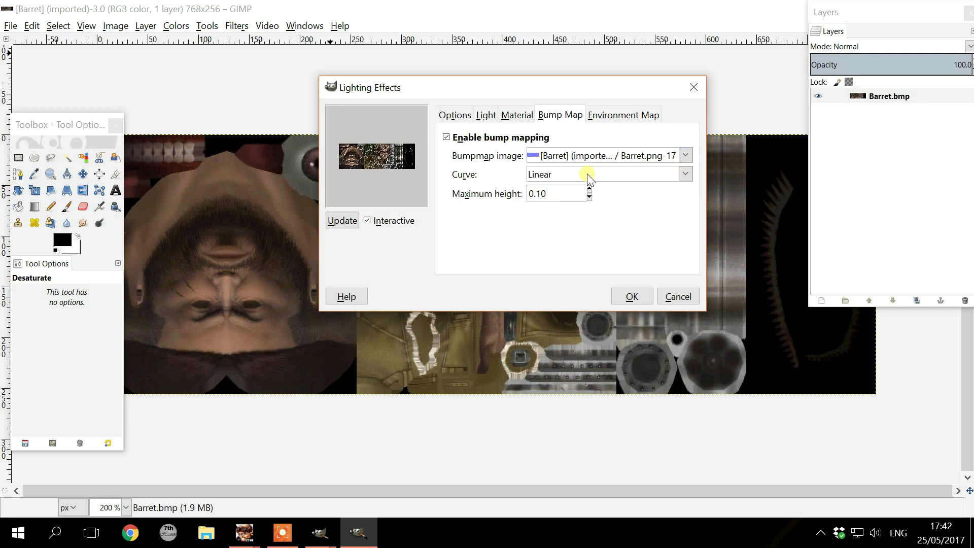
Set the bump map curve to Logarithmic
{"action": "left_click", "coordinate": [684, 174]}
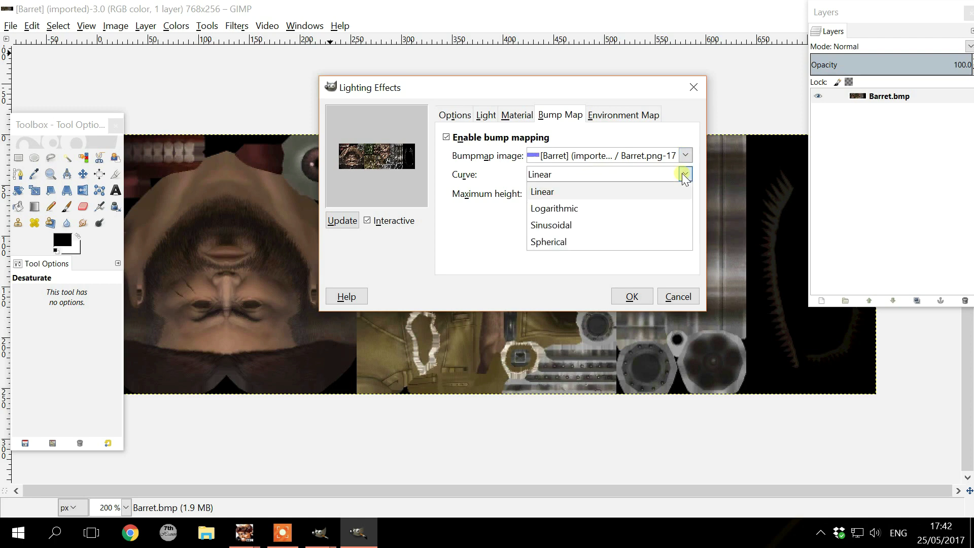
{"action": "left_click", "coordinate": [600, 208]}
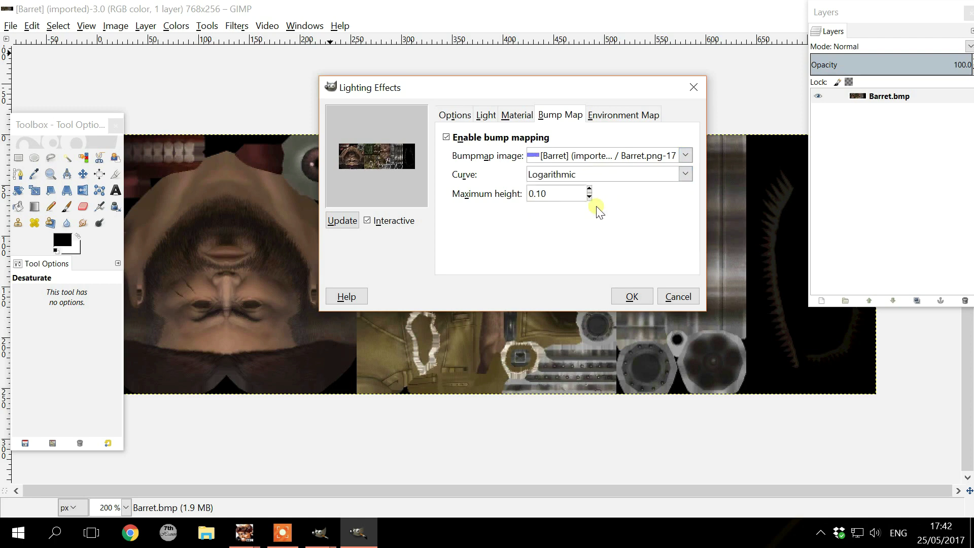
{"action": "left_click", "coordinate": [683, 175]}
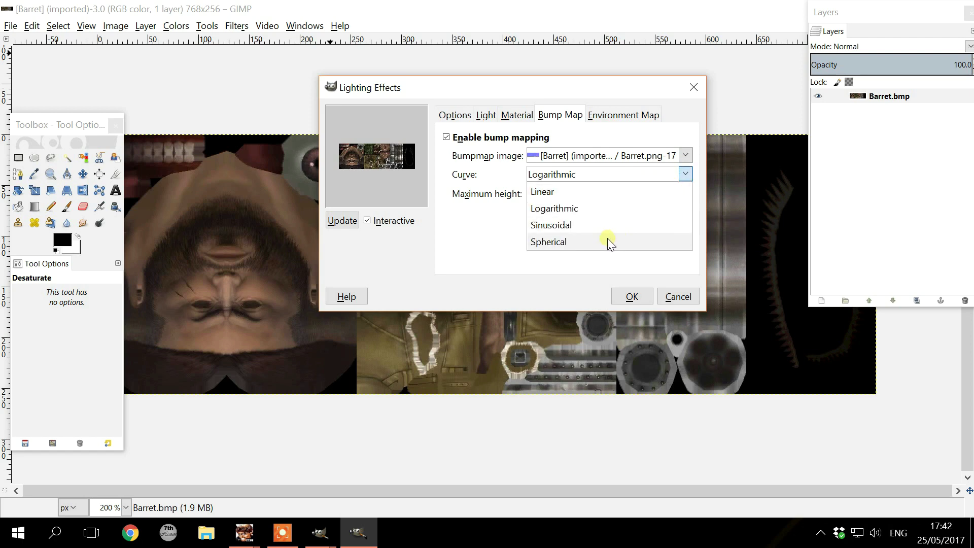
{"action": "left_click", "coordinate": [581, 208]}
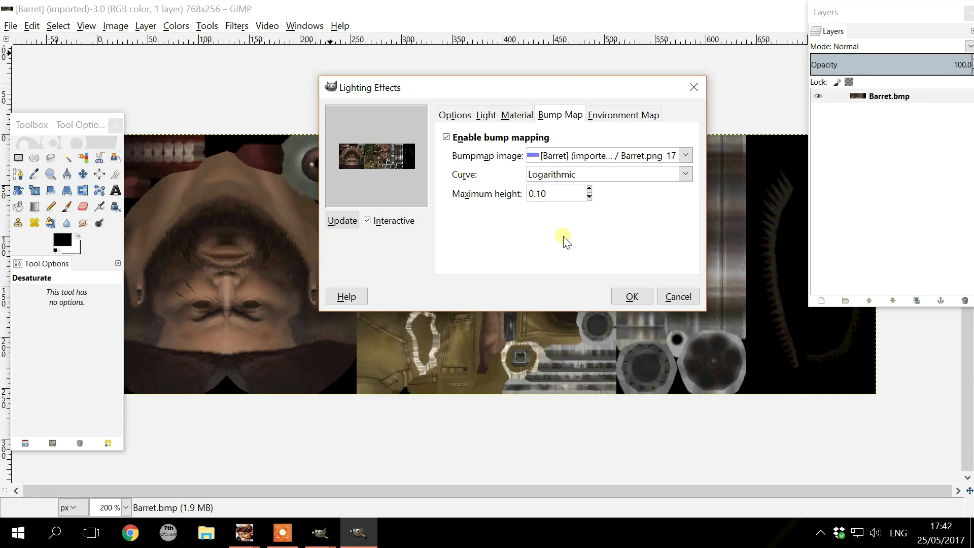
Keep the bump map's maximum height at 0.10 and apply the Lighting Effects filter to the Barret.bmp layer
{"action": "left_click", "coordinate": [589, 197]}
{"action": "left_click", "coordinate": [589, 190]}
{"action": "left_click", "coordinate": [641, 294]}
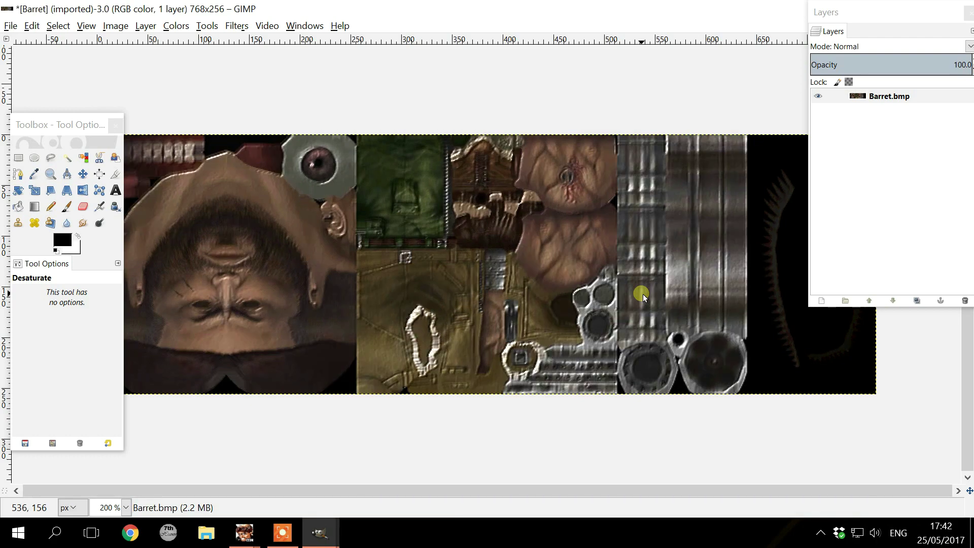
Compare the texture with and without the lighting effect by repeatedly undoing and redoing it, ending with the effect applied
{"action": "scroll", "coordinate": [643, 293], "scroll_direction": "up", "scroll_amount": 1}
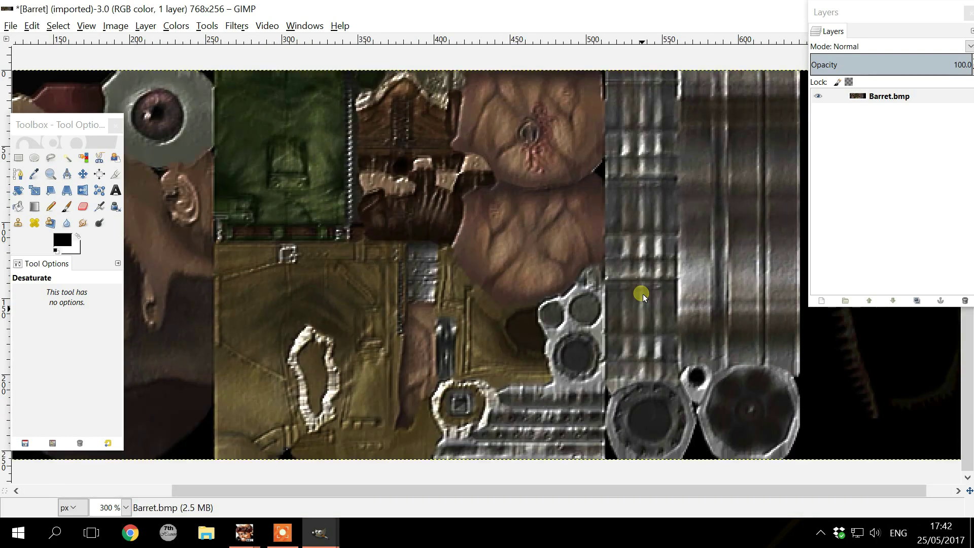
{"action": "key", "text": "ctrl+z"}
{"action": "key", "text": "ctrl+y"}
{"action": "key", "text": "ctrl+z"}
{"action": "key", "text": "ctrl+y"}
{"action": "key", "text": "ctrl+z"}
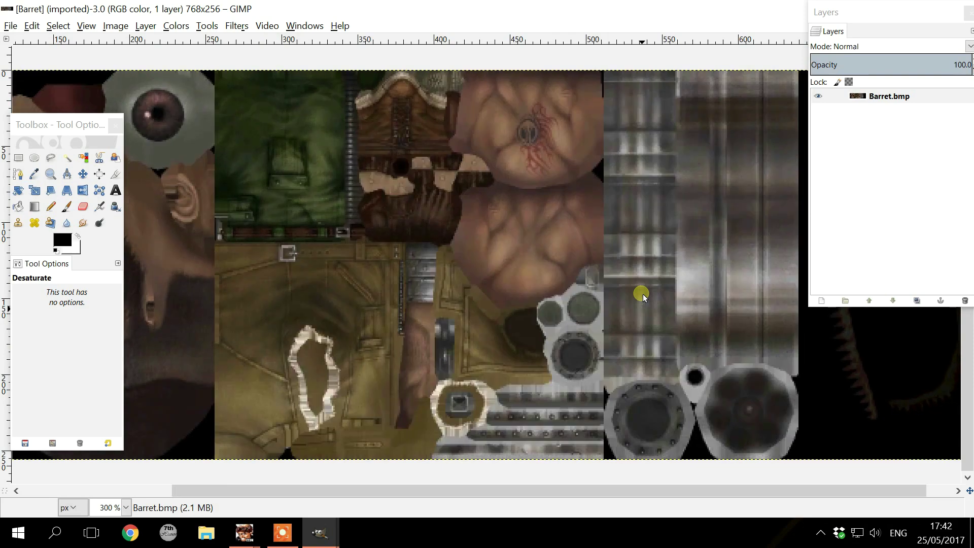
{"action": "key", "text": "ctrl+y"}
{"action": "key", "text": "ctrl+z"}
{"action": "key", "text": "ctrl+y"}
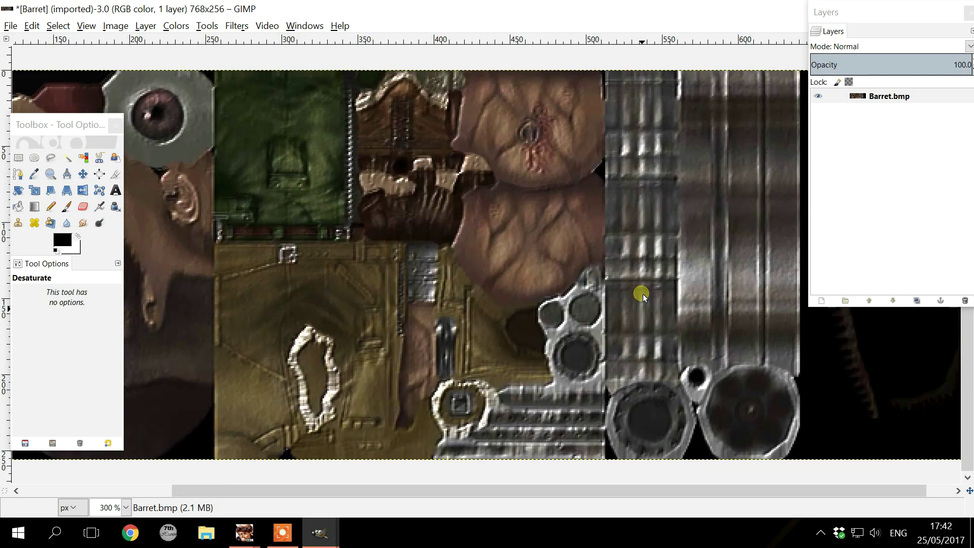
{"action": "key", "text": "ctrl+z"}
{"action": "key", "text": "ctrl+y"}
{"action": "key", "text": "ctrl+z"}
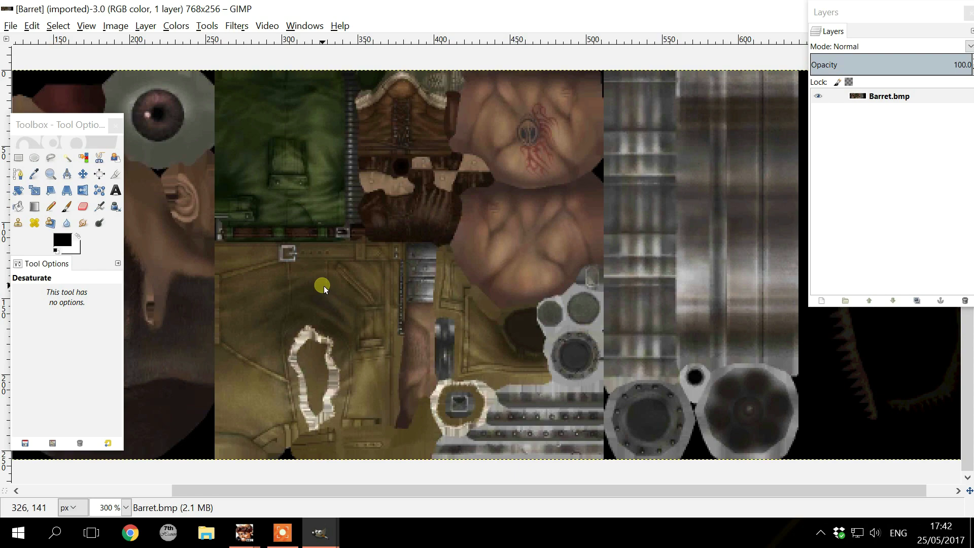
{"action": "key", "text": "ctrl+y"}
{"action": "key", "text": "ctrl+z"}
{"action": "key", "text": "ctrl+y"}
{"action": "key", "text": "ctrl+z"}
{"action": "key", "text": "ctrl+f"}
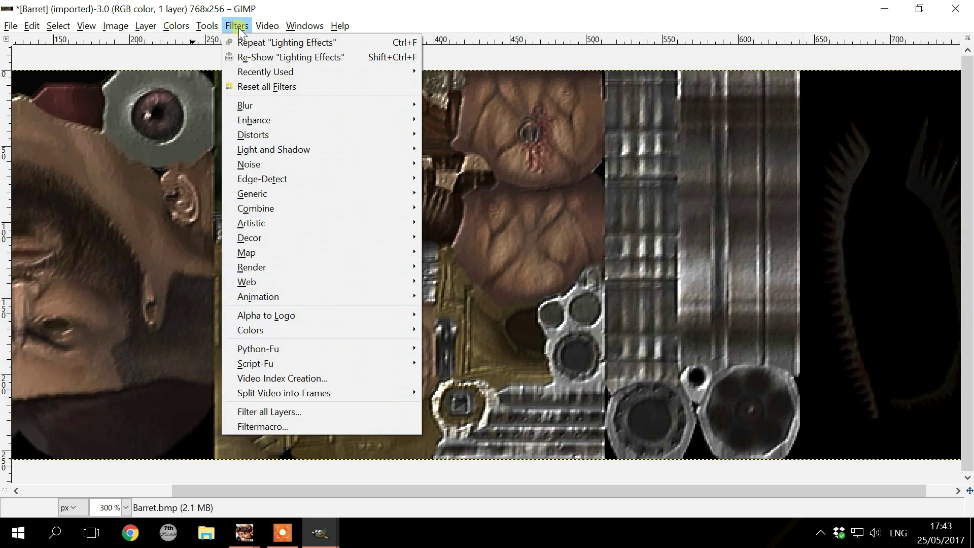
Sharpen the Barret.bmp layer with a sharpness of 40
{"action": "left_click", "coordinate": [237, 26]}
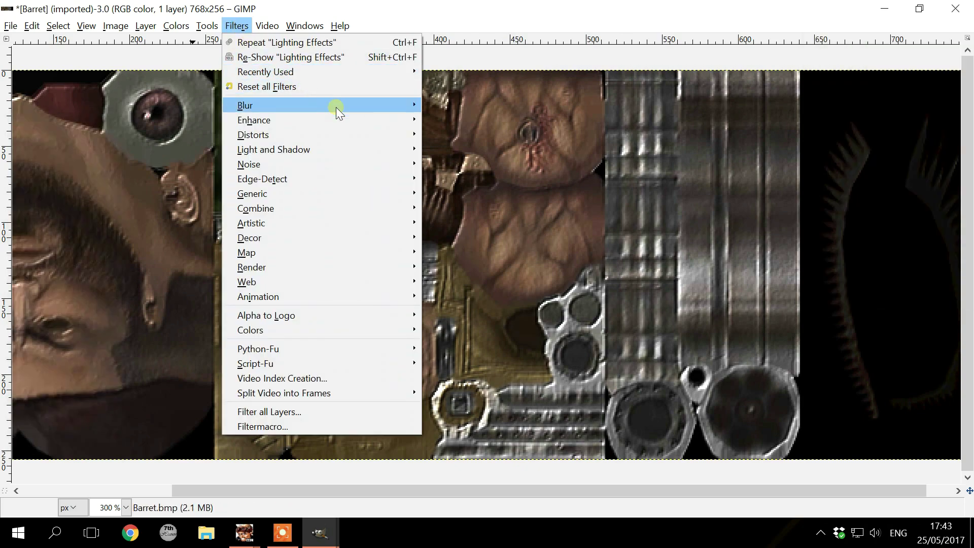
{"action": "mouse_move", "coordinate": [349, 117]}
{"action": "left_click", "coordinate": [485, 208]}
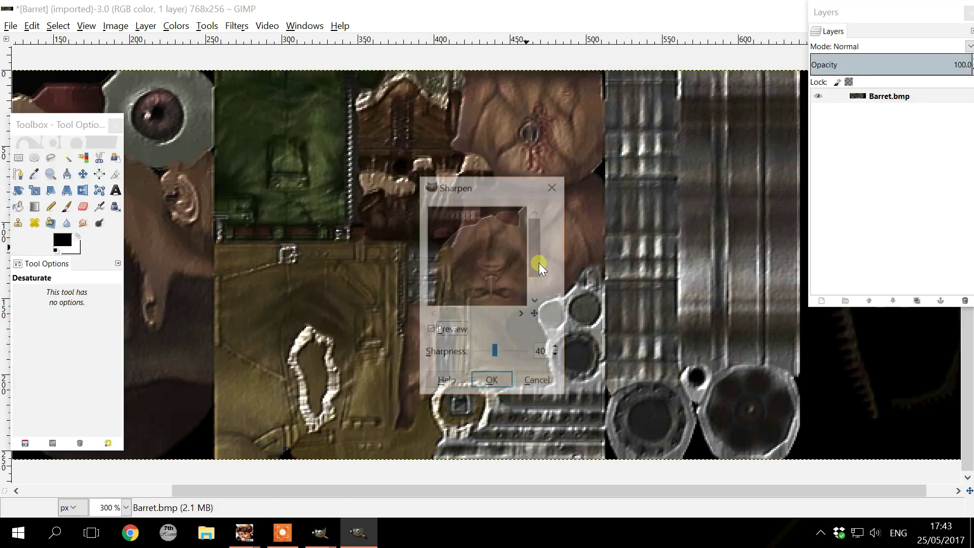
{"action": "left_click", "coordinate": [496, 381]}
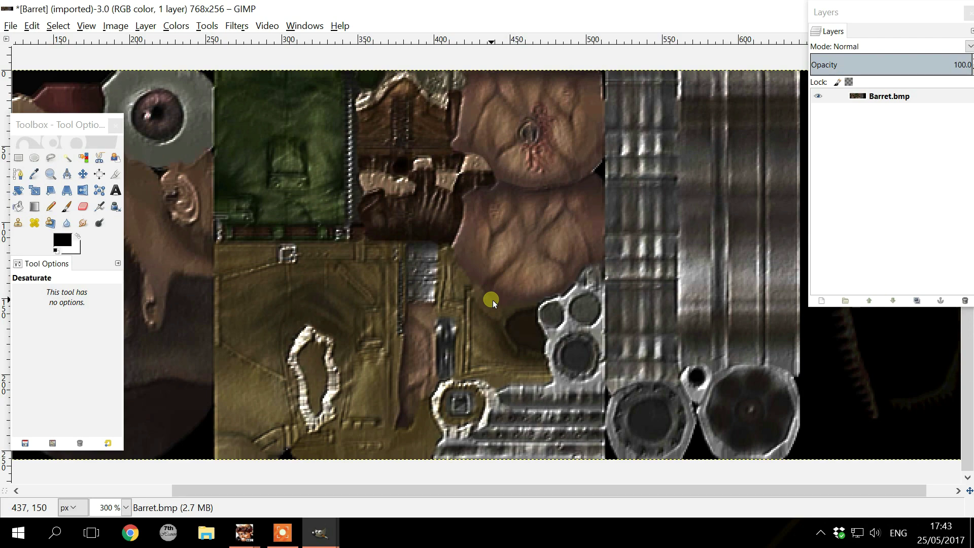
Export the edited texture to the Desktop as Barret New.png with the current PNG options
{"action": "left_click", "coordinate": [12, 28]}
{"action": "left_click", "coordinate": [67, 212]}
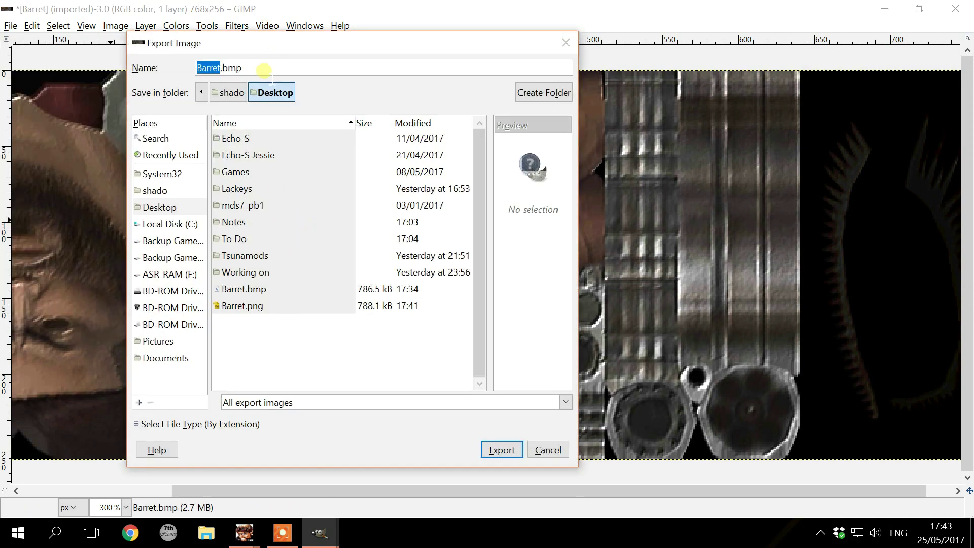
{"action": "left_click", "coordinate": [264, 71]}
{"action": "key", "text": "BackSpace"}
{"action": "key", "text": "BackSpace"}
{"action": "key", "text": "BackSpace"}
{"action": "key", "text": "BackSpace"}
{"action": "type", "text": "New.png"}
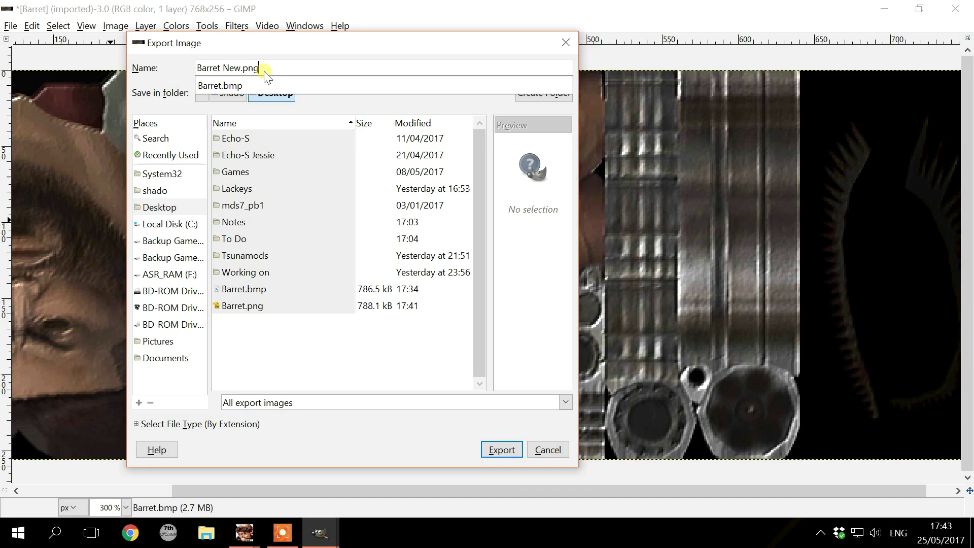
{"action": "key", "text": "Return"}
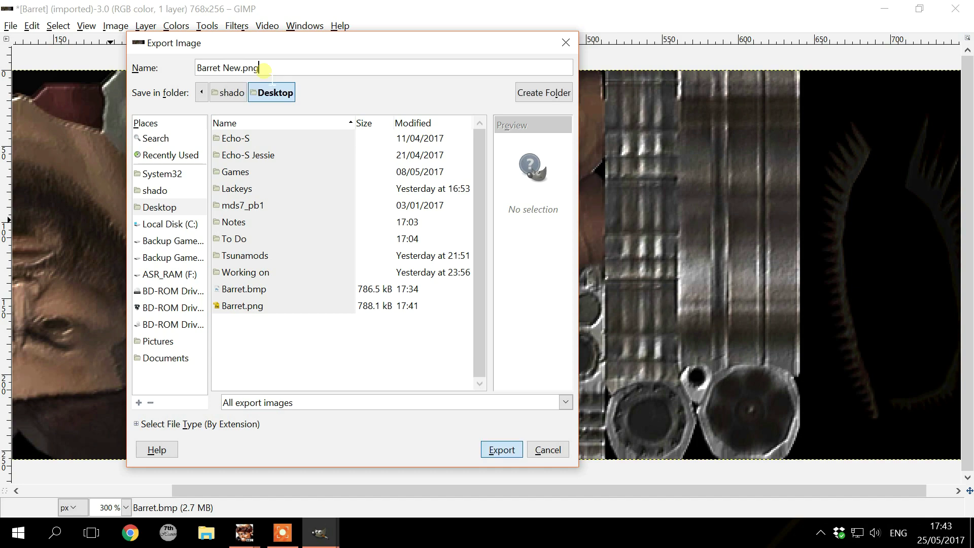
{"action": "left_click", "coordinate": [520, 400]}
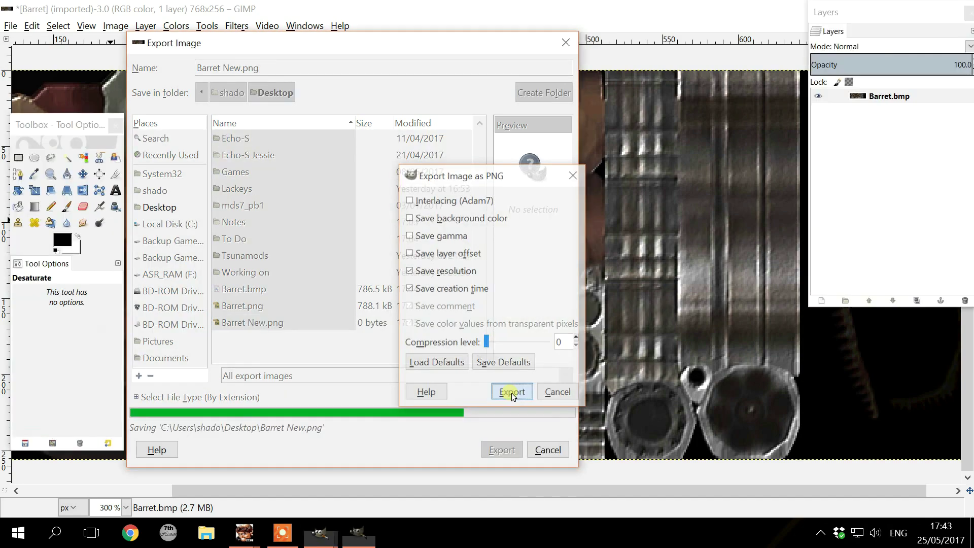
Launch PNGtoBMP32 from the desktop and convert Barret New.png into a 32-bit BMP file
{"action": "key", "text": "super+d"}
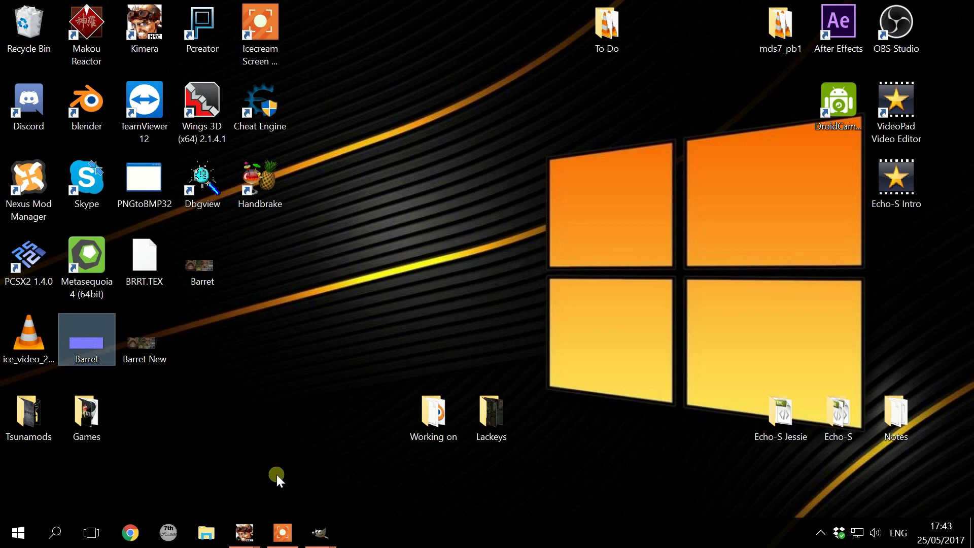
{"action": "left_click", "coordinate": [141, 189]}
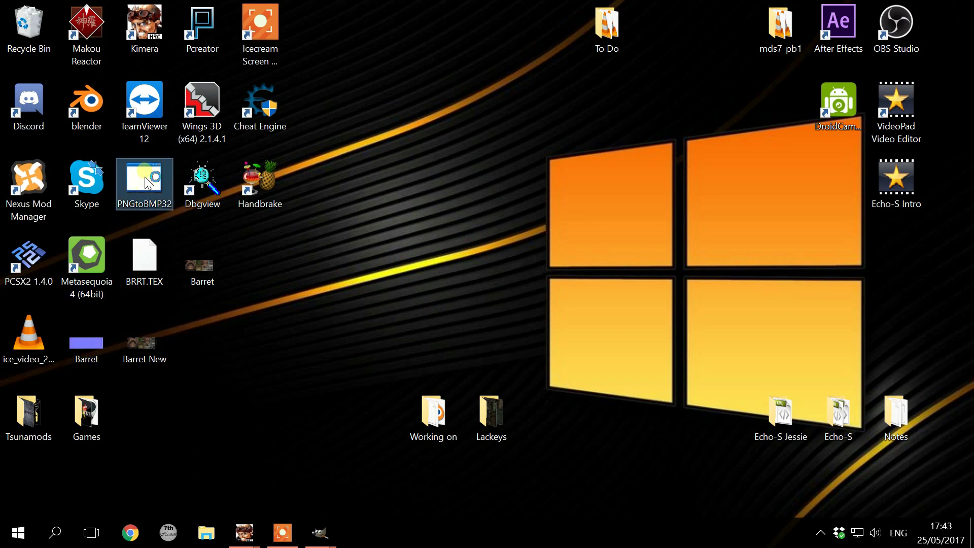
{"action": "double_click", "coordinate": [145, 177]}
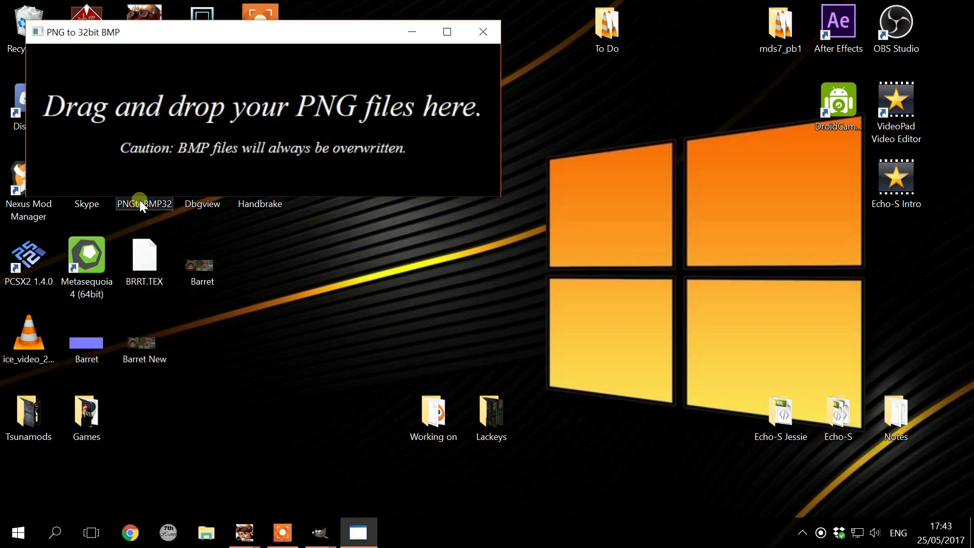
{"action": "left_click", "coordinate": [141, 349]}
{"action": "left_click_drag", "start_coordinate": [142, 342], "coordinate": [296, 124]}
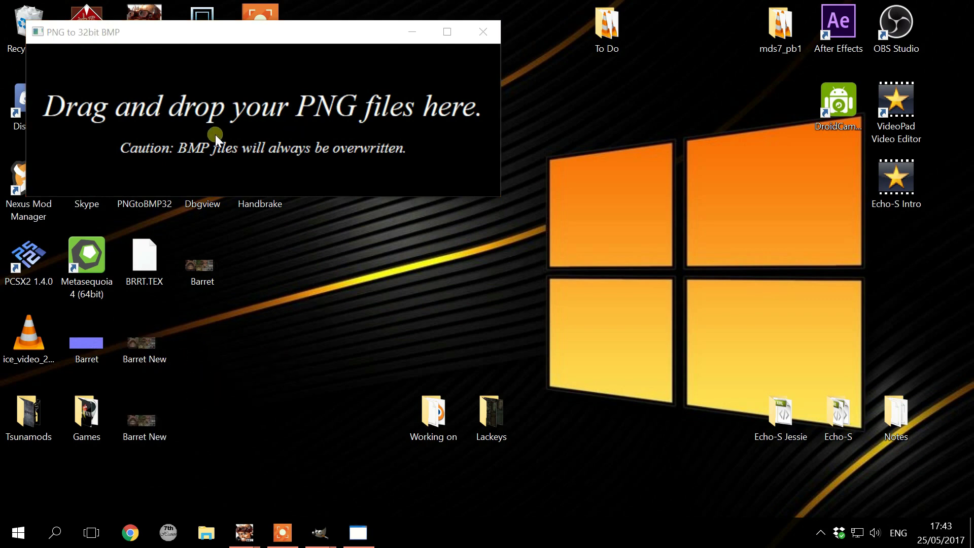
{"action": "left_click", "coordinate": [141, 431]}
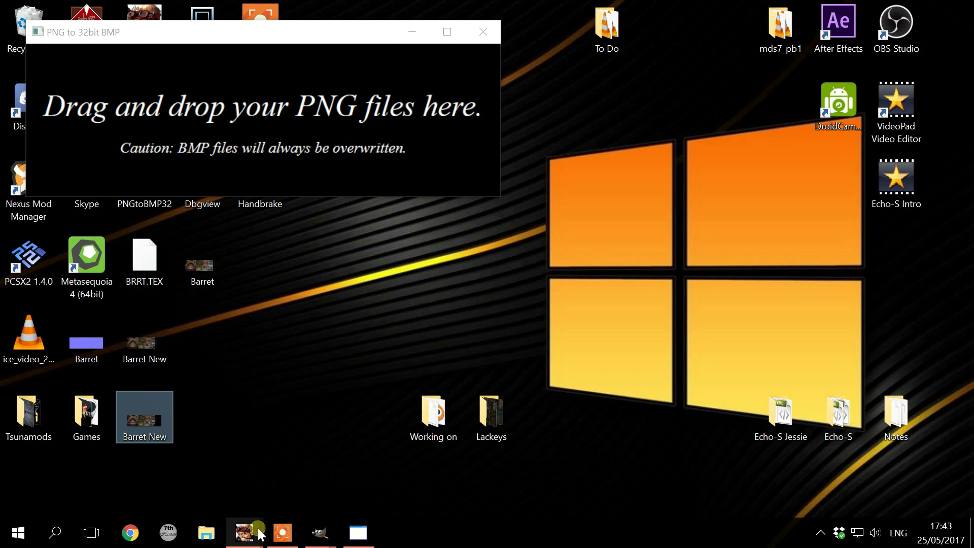
Switch to the first Kimera window and change its model's texture 0 to the Barret New BMP file from the Desktop
{"action": "mouse_move", "coordinate": [244, 532]}
{"action": "left_click", "coordinate": [197, 464]}
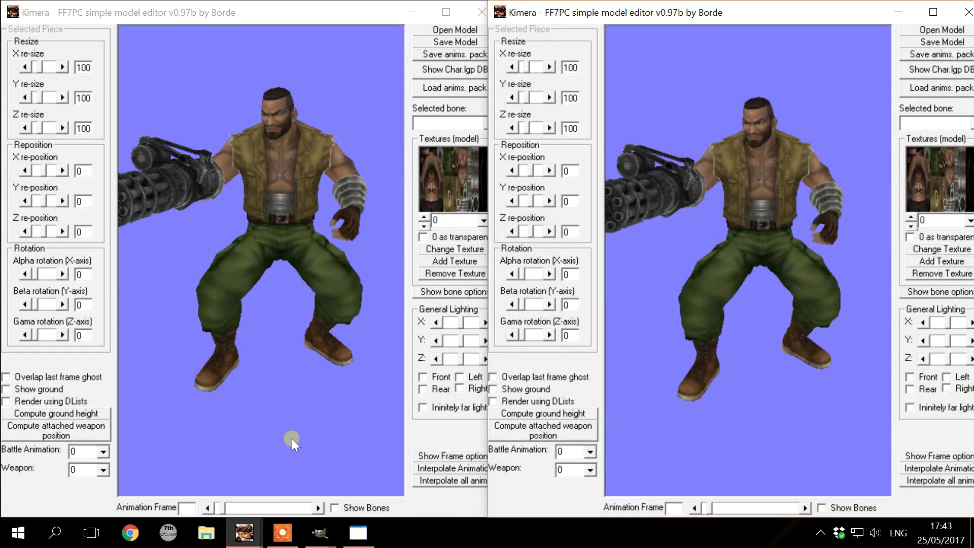
{"action": "left_click", "coordinate": [462, 249]}
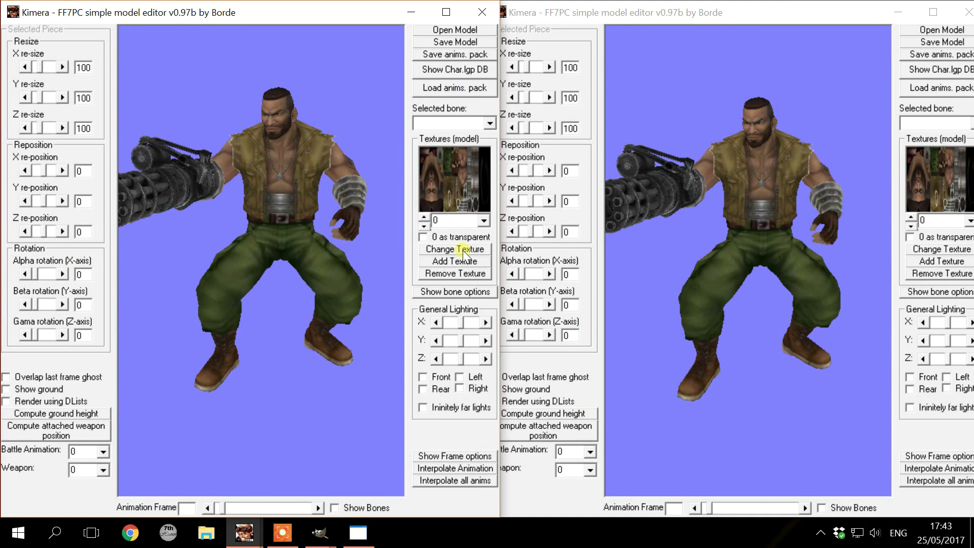
{"action": "left_click", "coordinate": [462, 250]}
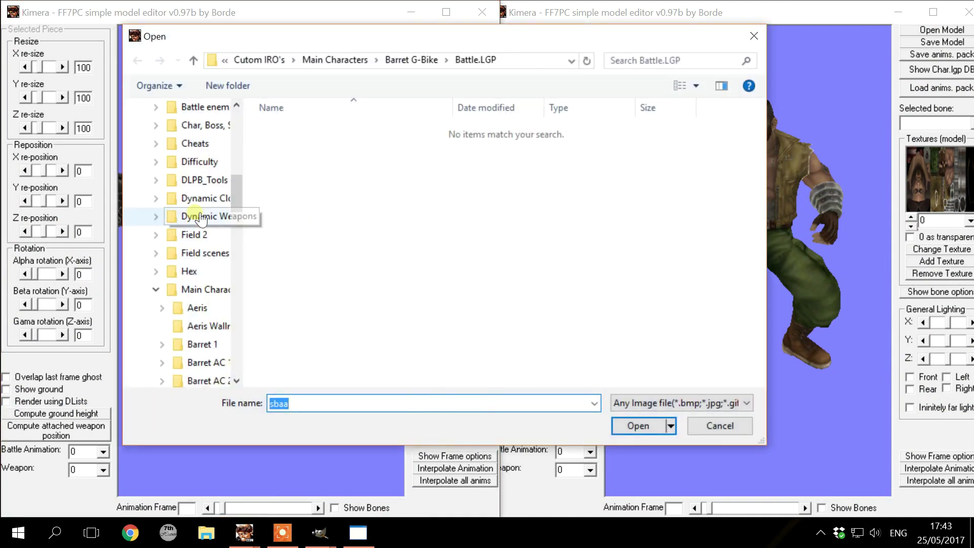
{"action": "scroll", "coordinate": [198, 215], "scroll_direction": "up", "scroll_amount": 10}
{"action": "left_click", "coordinate": [196, 216]}
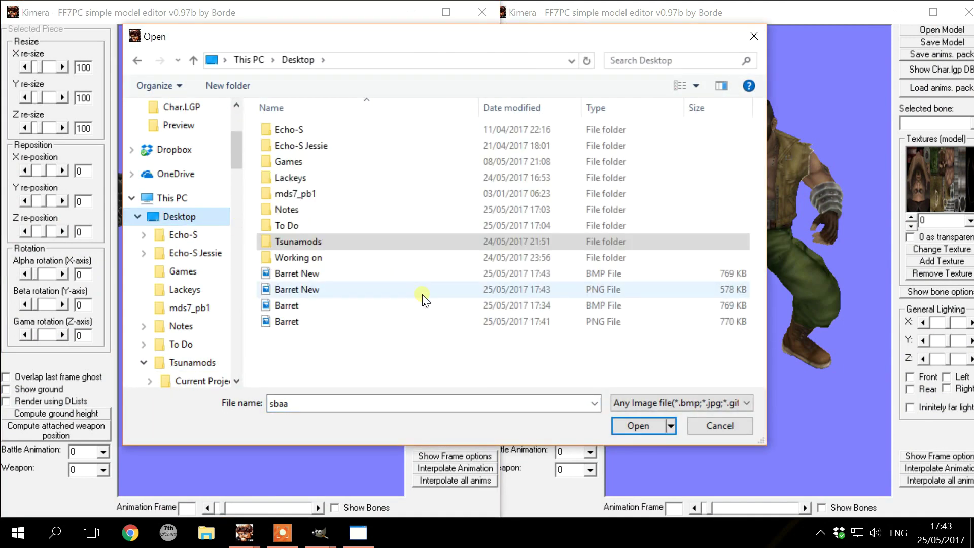
{"action": "left_click", "coordinate": [385, 276]}
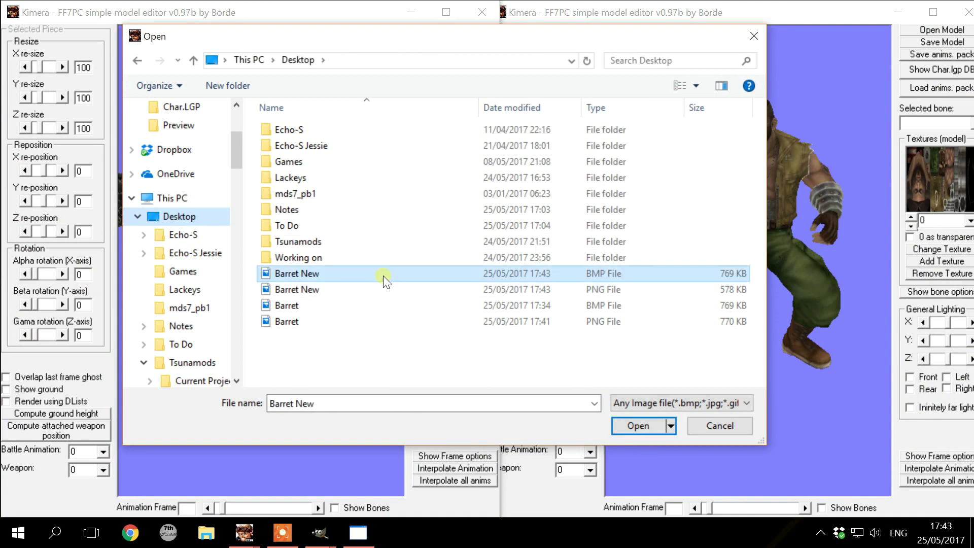
{"action": "double_click", "coordinate": [384, 276]}
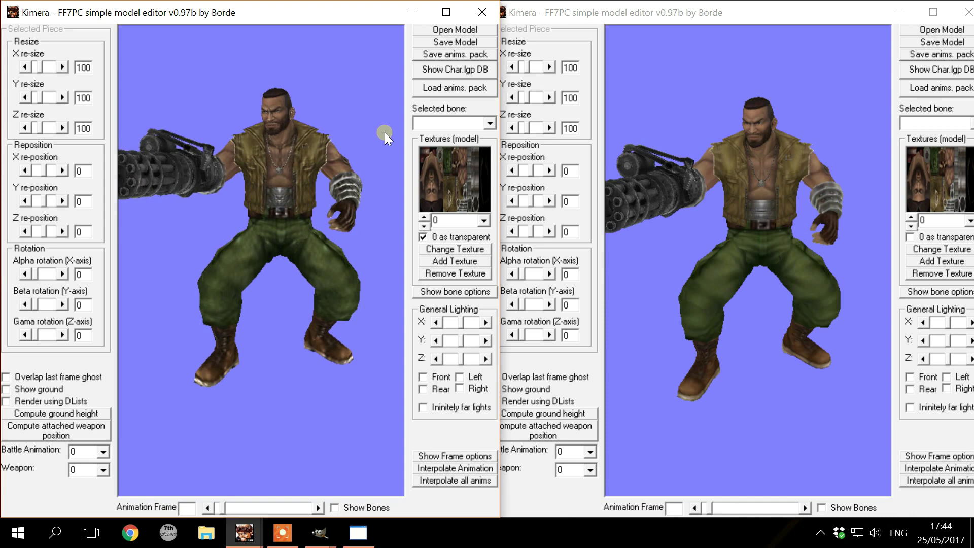
Compare the upper body of the retextured model with the original model up close in the two Kimera windows
{"action": "scroll", "coordinate": [380, 124], "scroll_direction": "up", "scroll_amount": 5}
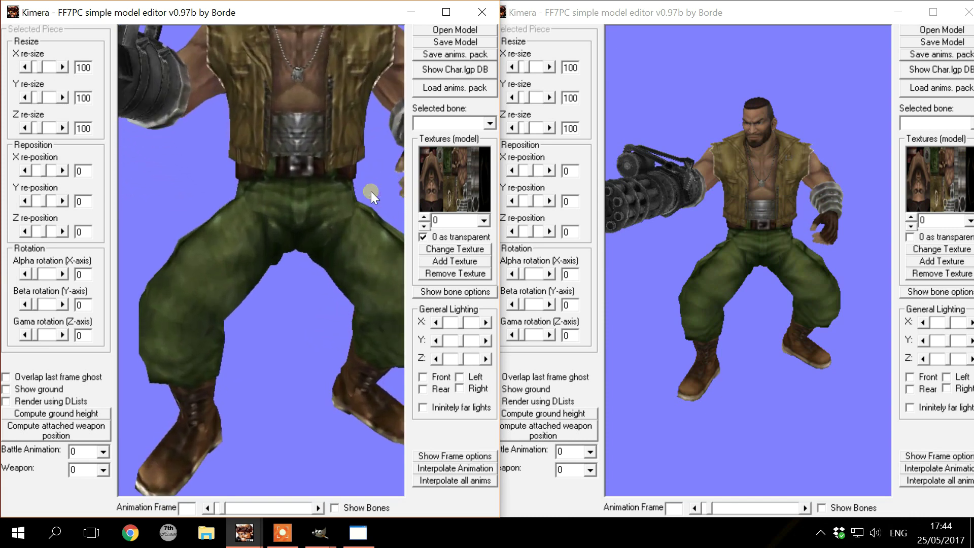
{"action": "left_click_drag", "start_coordinate": [384, 157], "coordinate": [363, 320]}
{"action": "left_click_drag", "start_coordinate": [704, 214], "coordinate": [635, 299]}
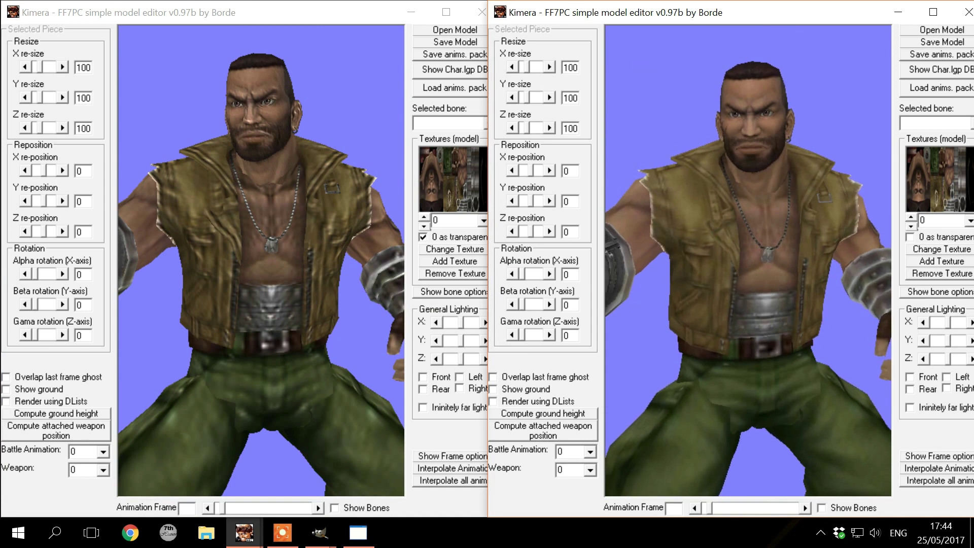